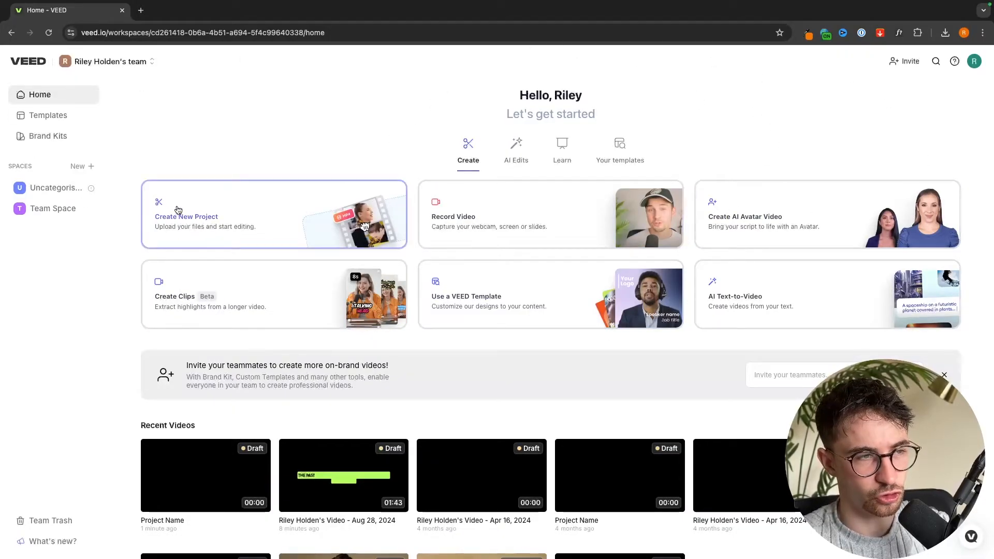
Create a new video project and upload Street Lights.mp3 from the Downloads folder.
left_click(223, 226)
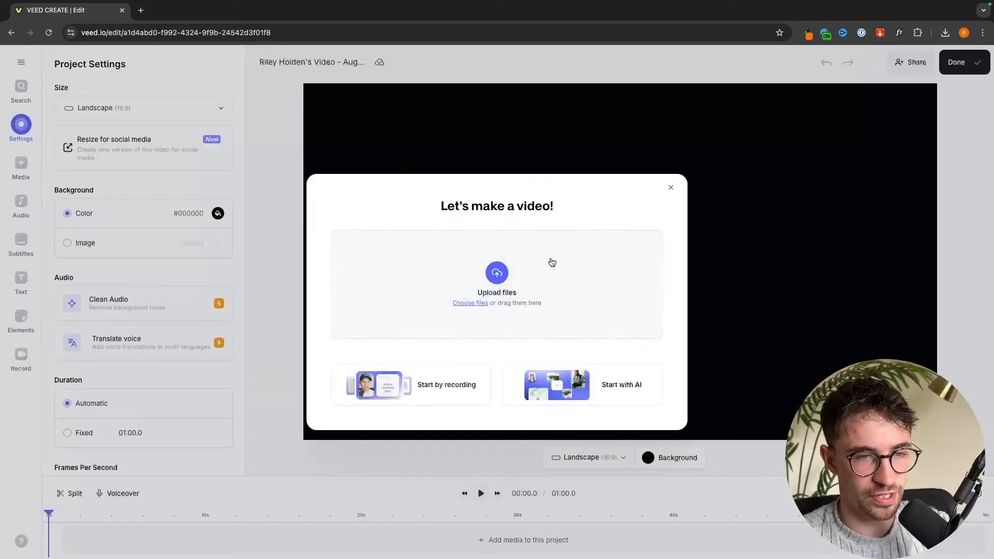
left_click_drag(436, 208, 558, 207)
left_click(577, 200)
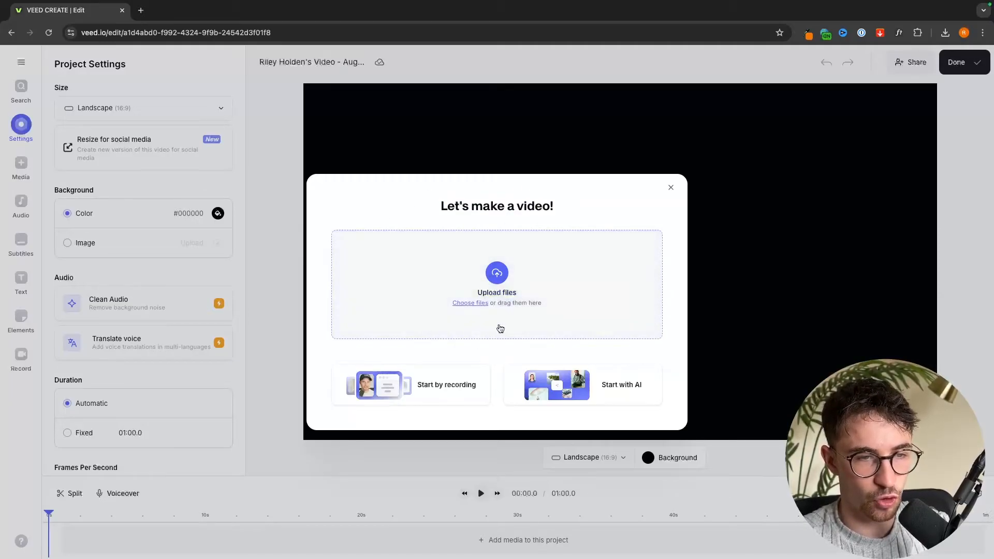
left_click(507, 285)
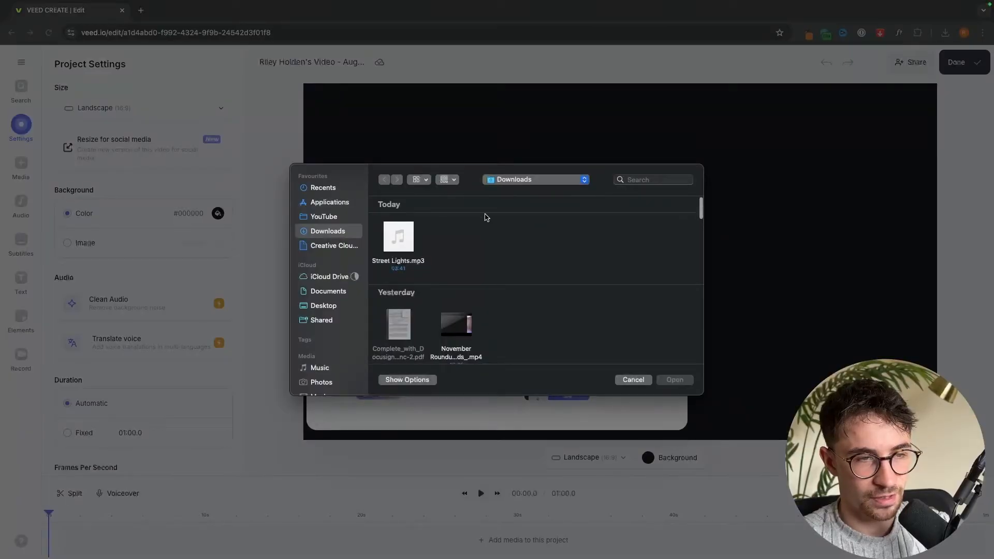
left_click(410, 249)
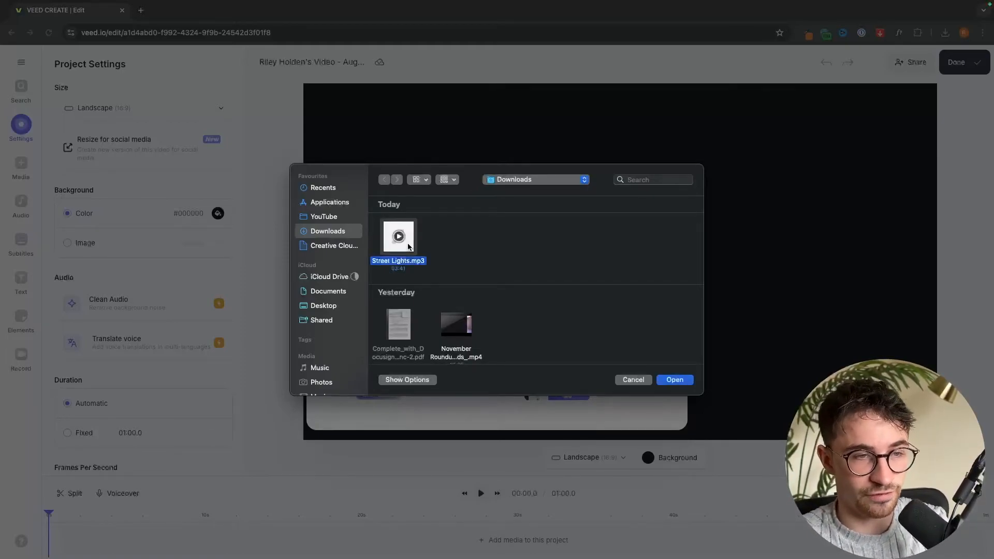
left_click(673, 379)
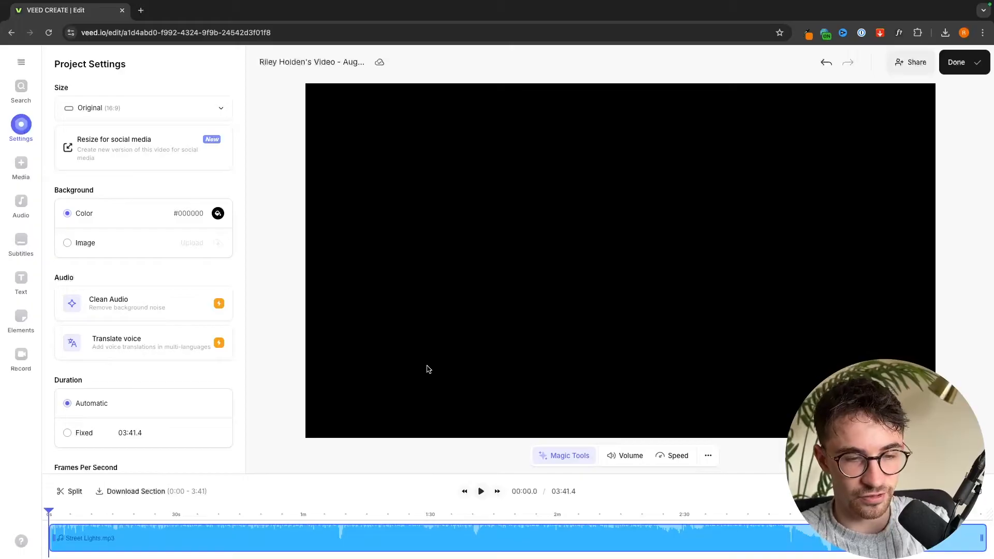
Play the first few seconds of the uploaded song, return the playhead to the start and deselect the clip.
key("space")
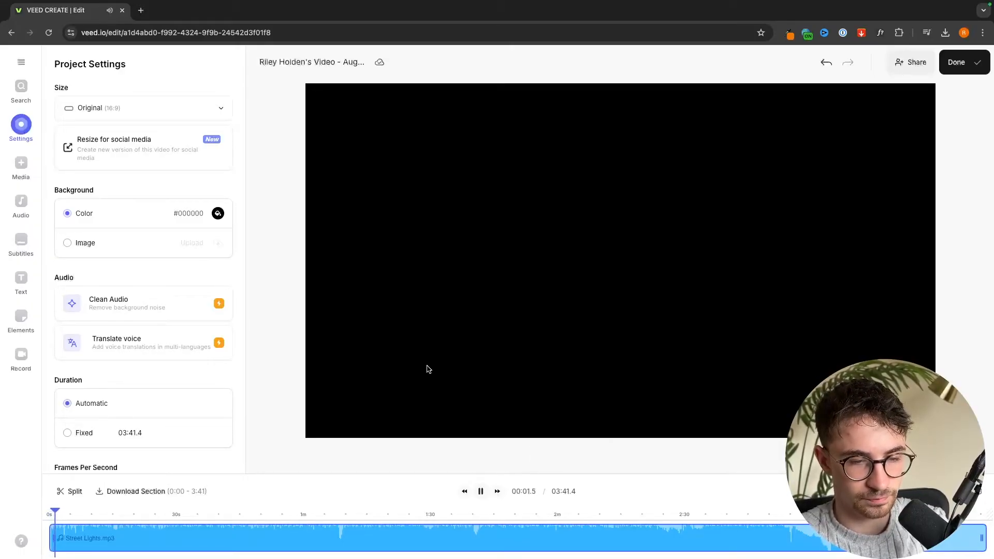
key("space")
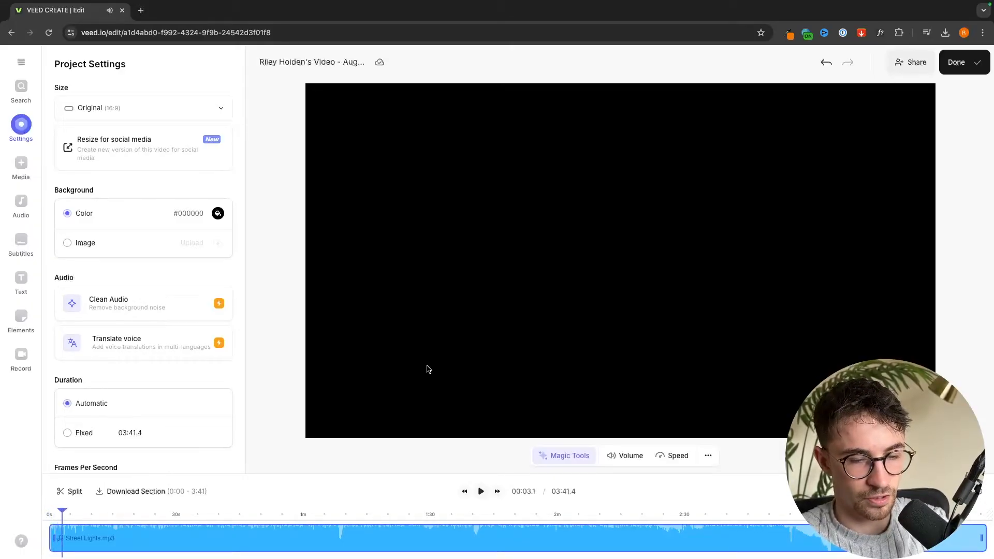
left_click_drag(67, 513, 35, 512)
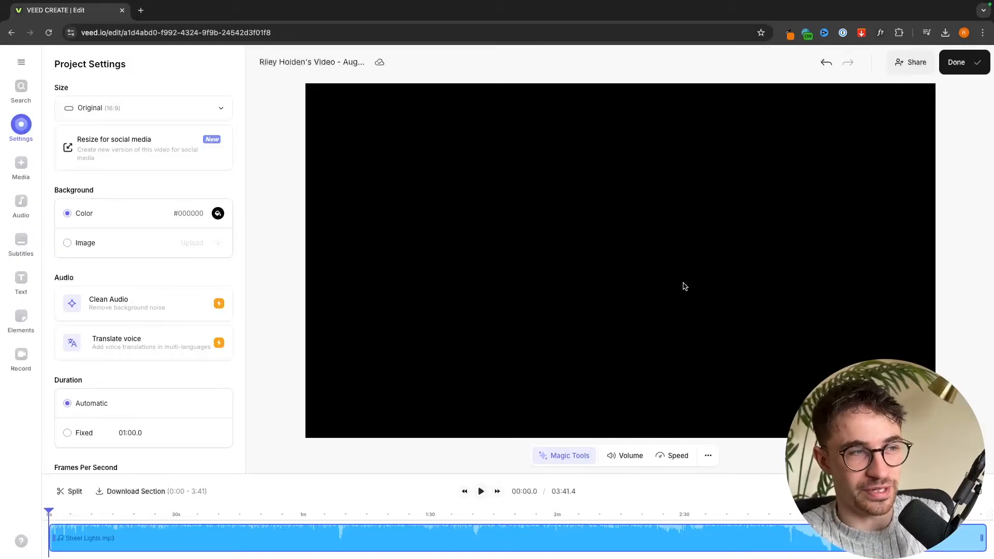
left_click(683, 286)
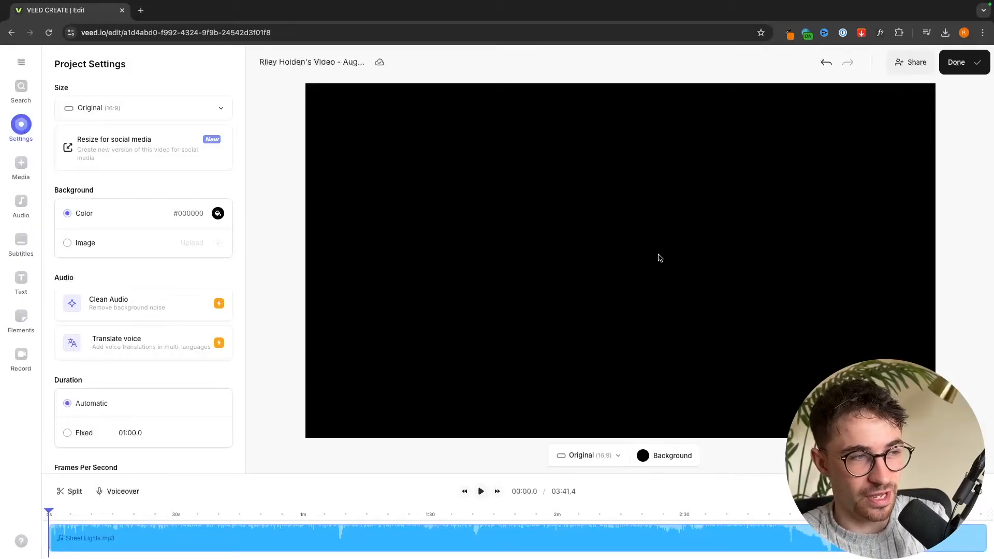
Generate automatic subtitles for the song with English as the spoken language.
left_click(21, 247)
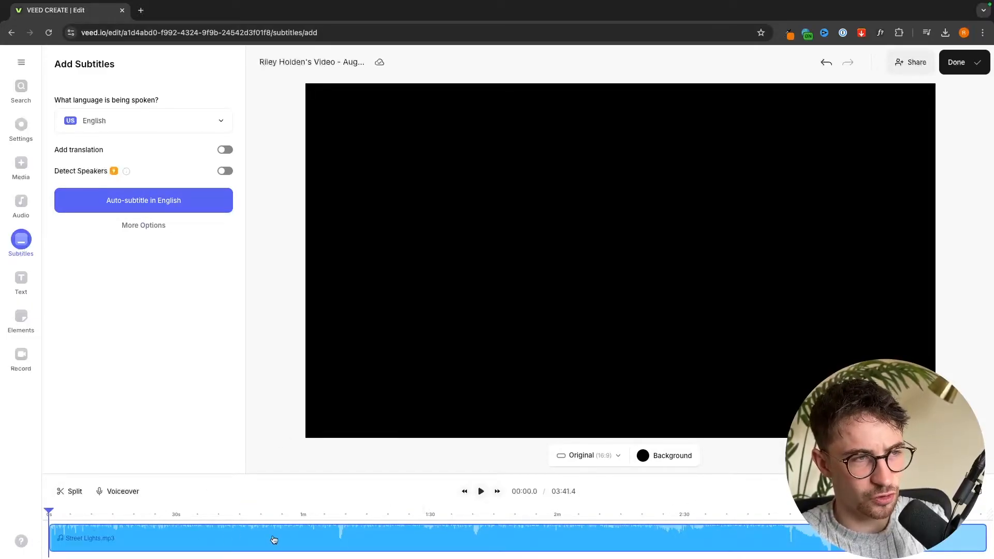
left_click(158, 120)
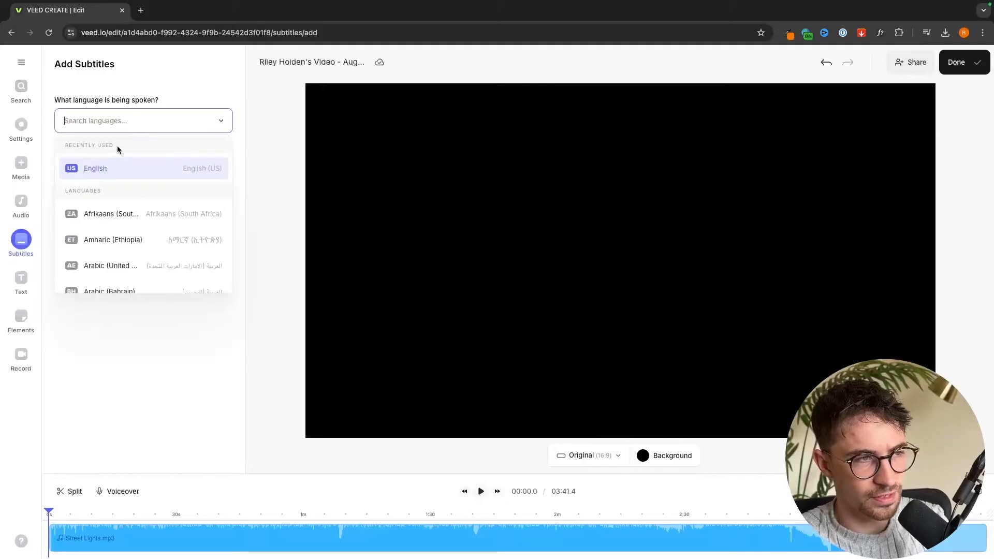
scroll(113, 251, "down", 7)
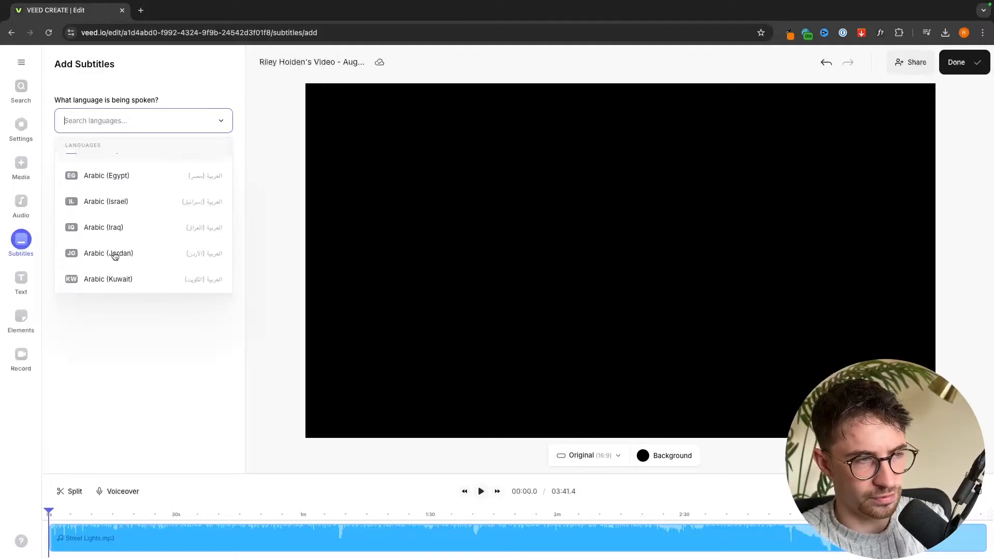
scroll(114, 256, "down", 15)
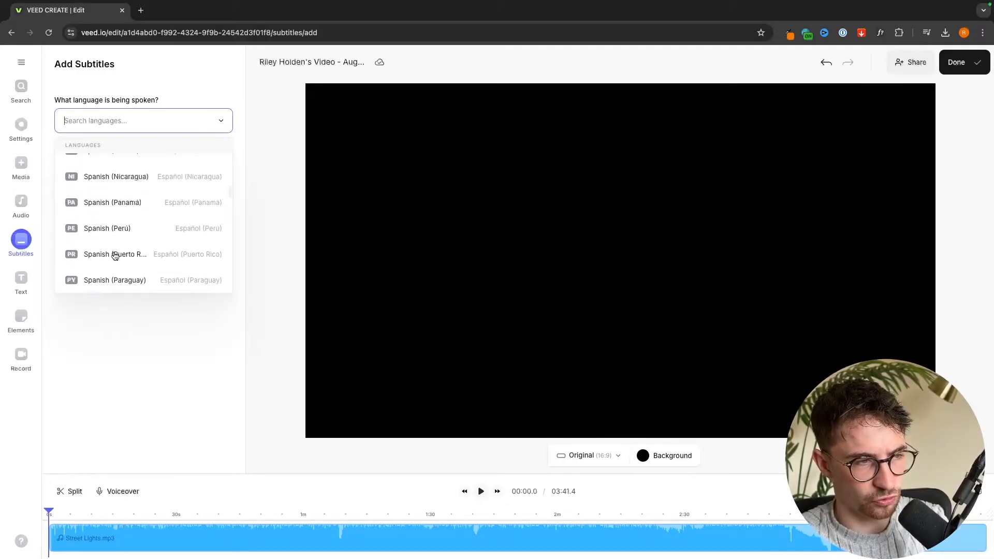
scroll(115, 254, "down", 10)
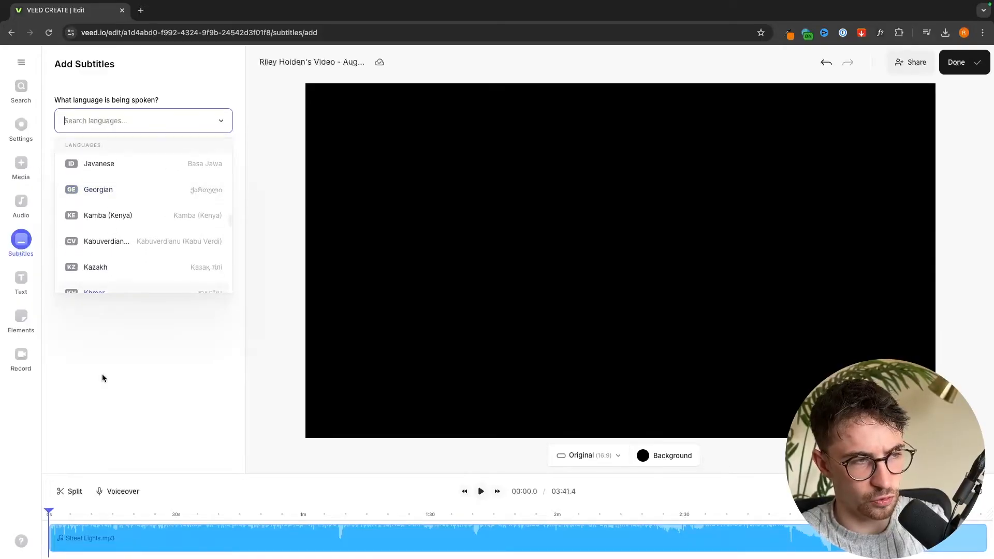
left_click(207, 315)
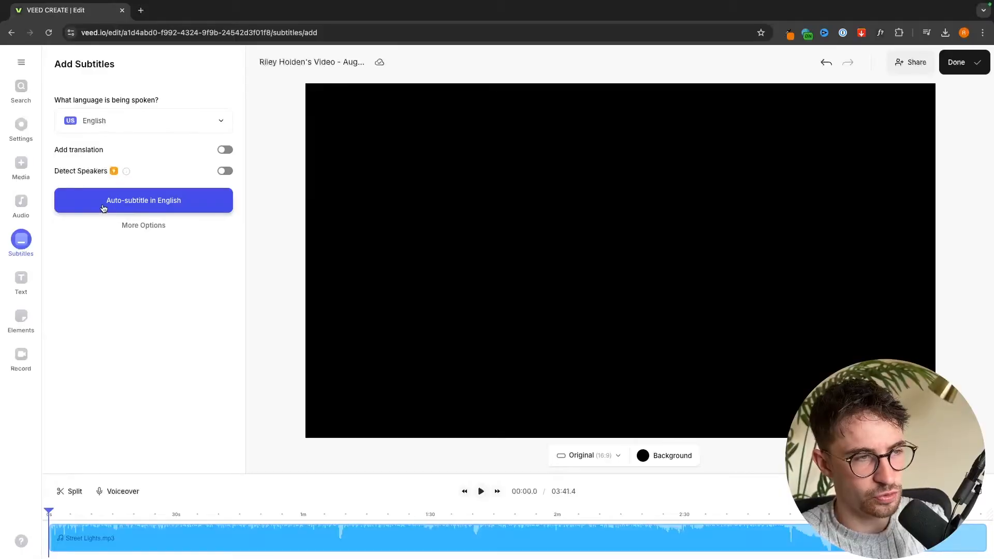
left_click(188, 200)
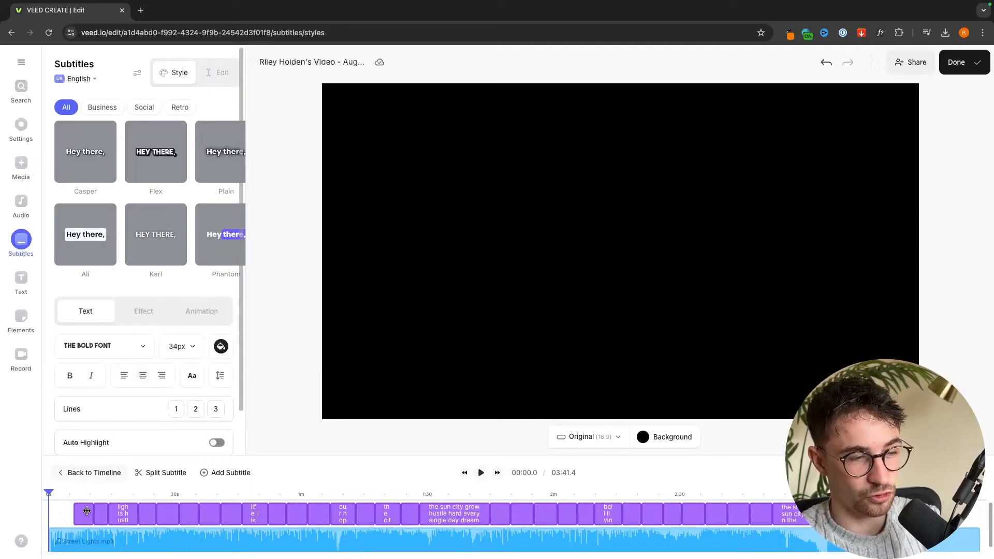
Play the opening lyrics to check the subtitles, and move the playhead to about one minute.
mouse_move(49, 493)
left_mouse_down()
mouse_move(84, 491)
mouse_move(68, 492)
left_mouse_up()
key("space")
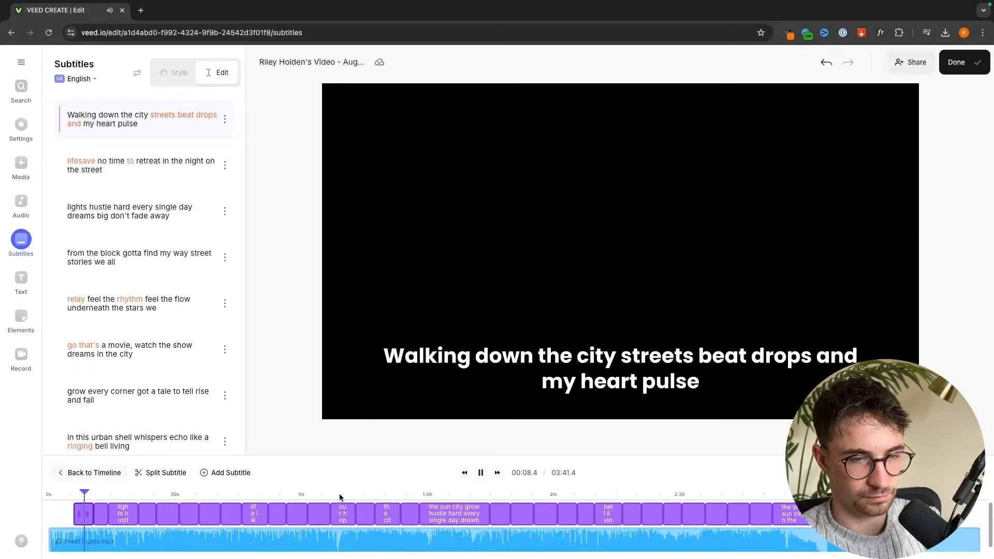
key("space")
left_click_drag(105, 498, 300, 498)
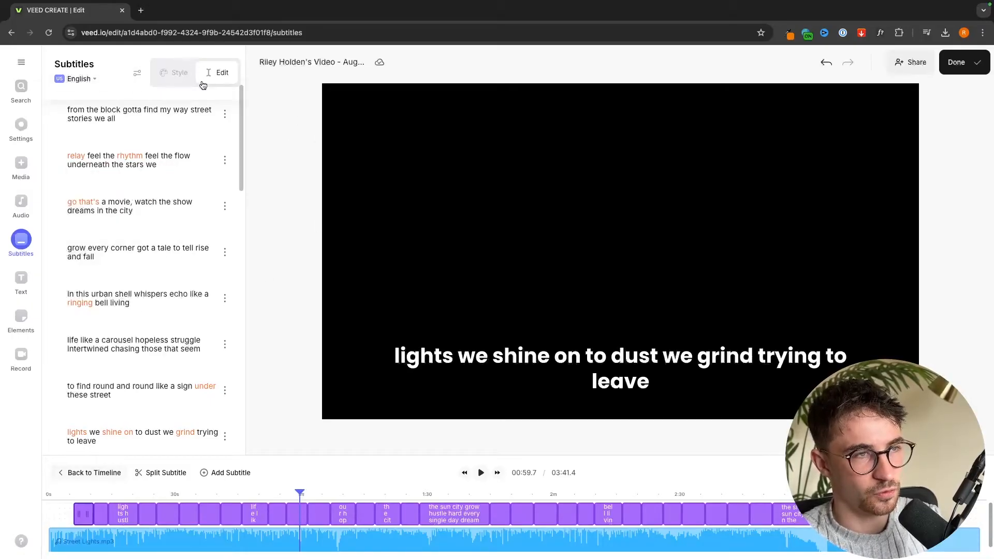
Try the Flex, Ali and Karl subtitle style presets while the song plays.
left_click(179, 73)
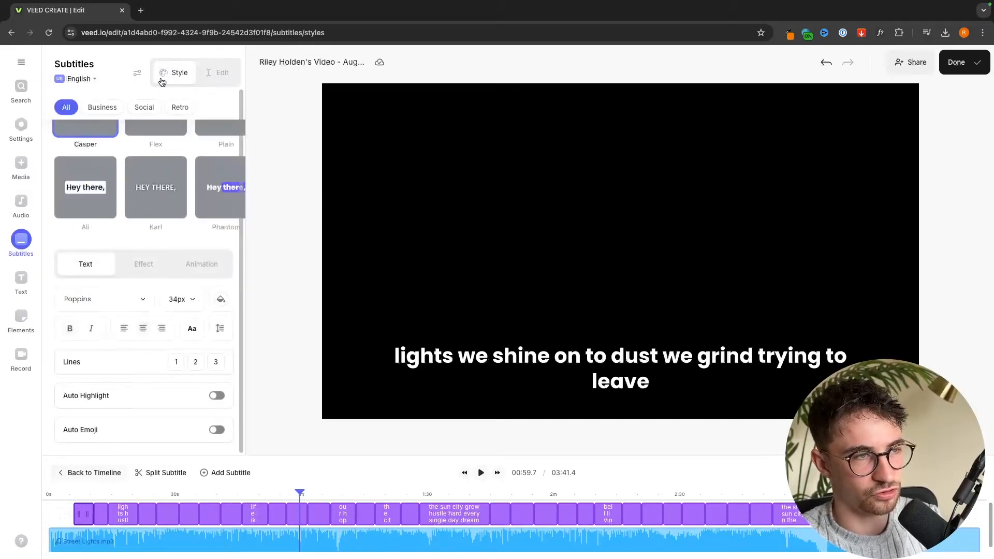
scroll(153, 173, "up", 2)
scroll(197, 177, "right", 4)
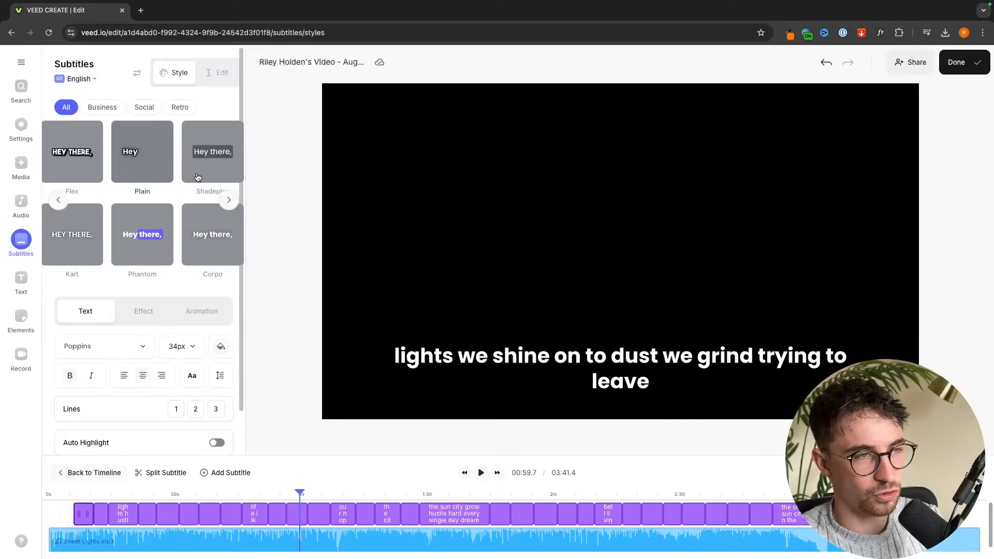
scroll(196, 176, "left", 4)
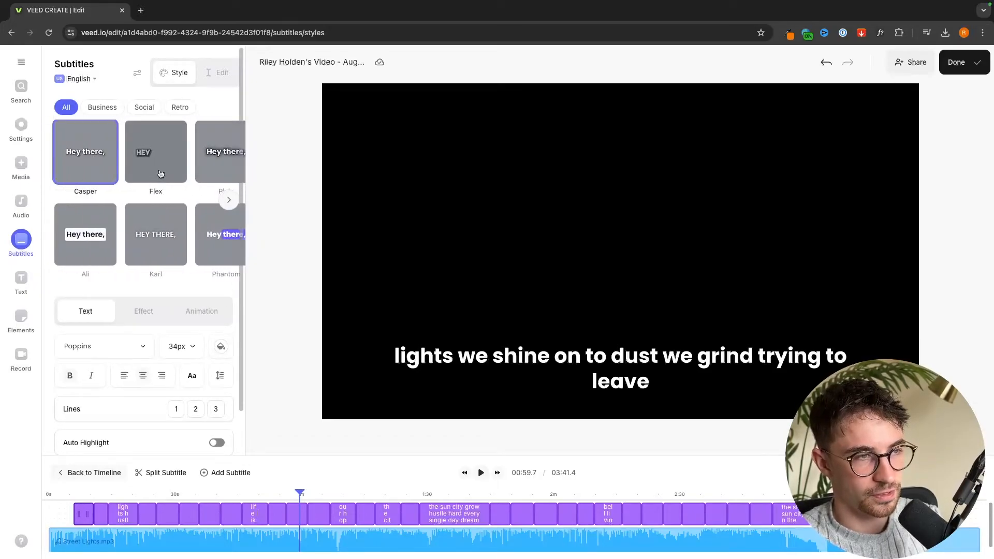
left_click(161, 171)
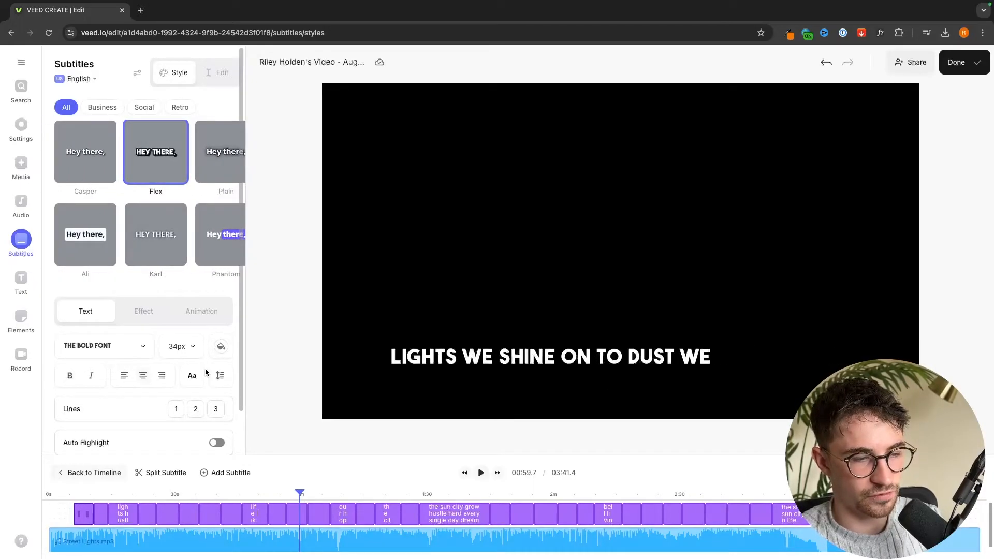
key("space")
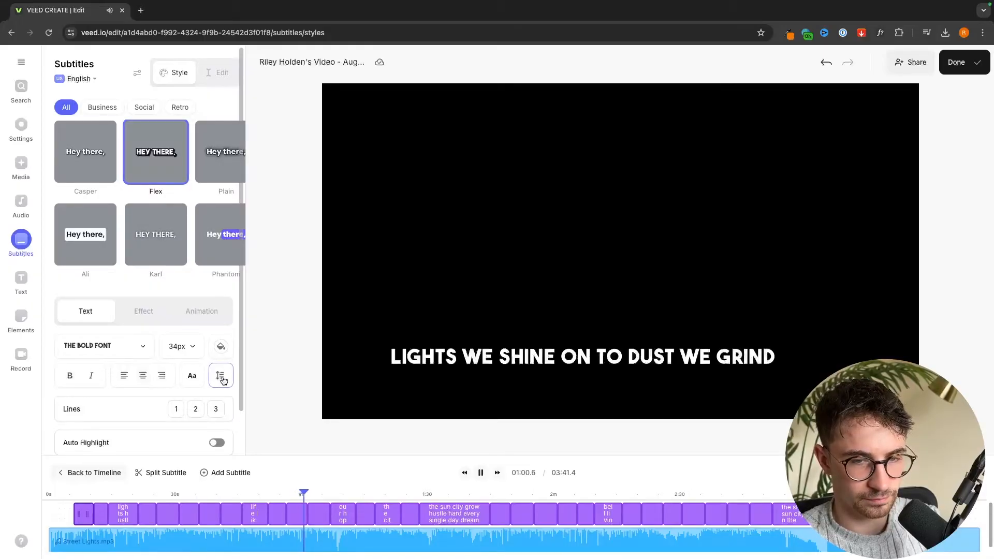
left_click(103, 252)
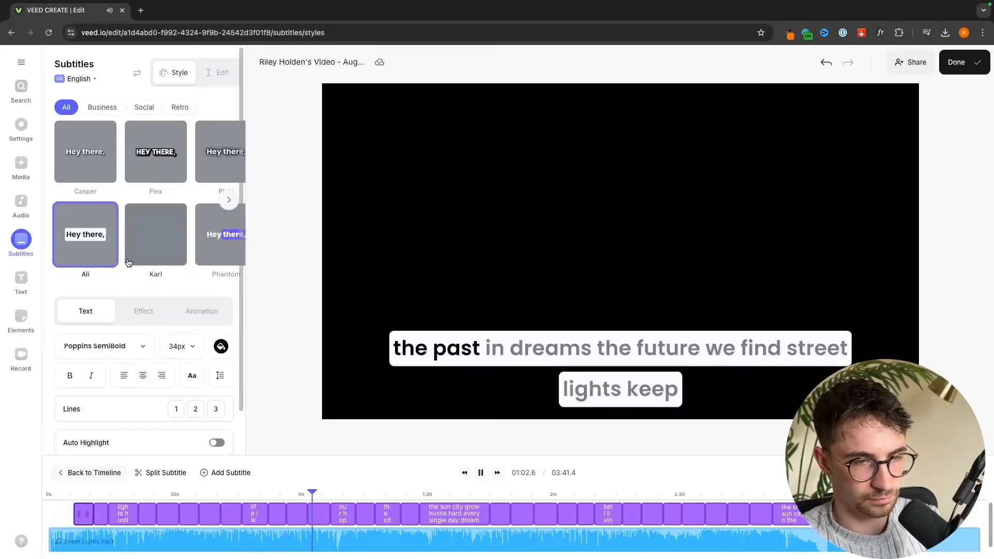
left_click(146, 263)
Apply the Lime style preset to the subtitles and pause playback.
scroll(155, 246, "right", 3)
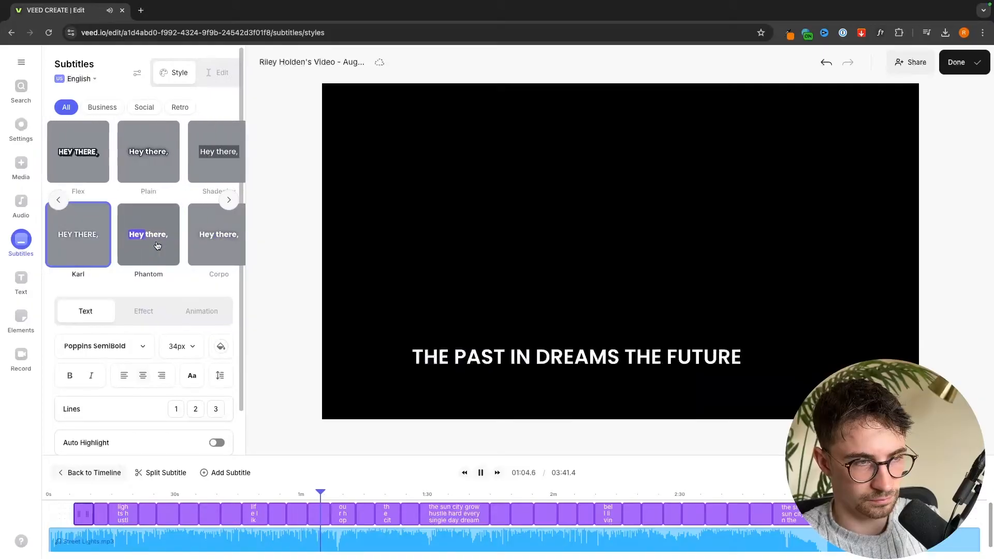
left_click(192, 152)
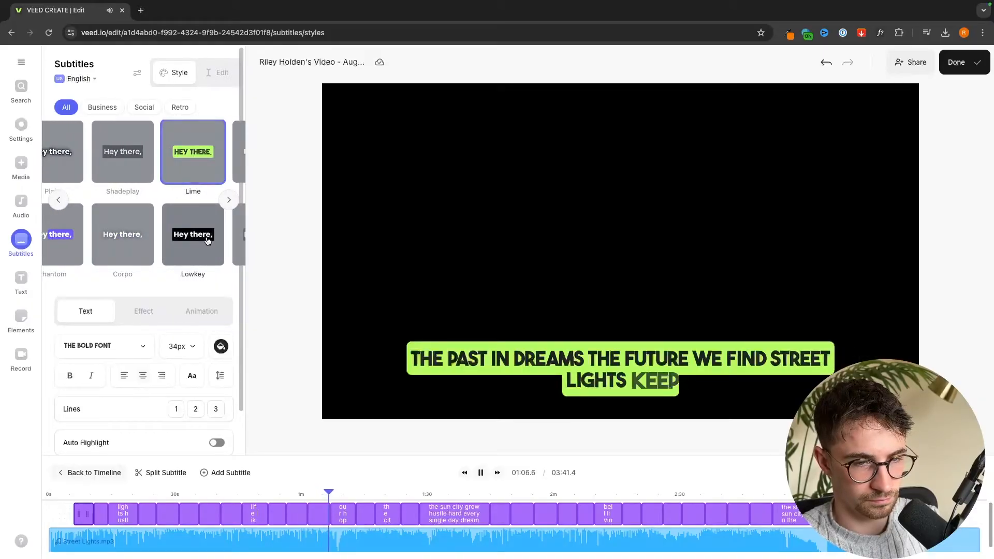
key("space")
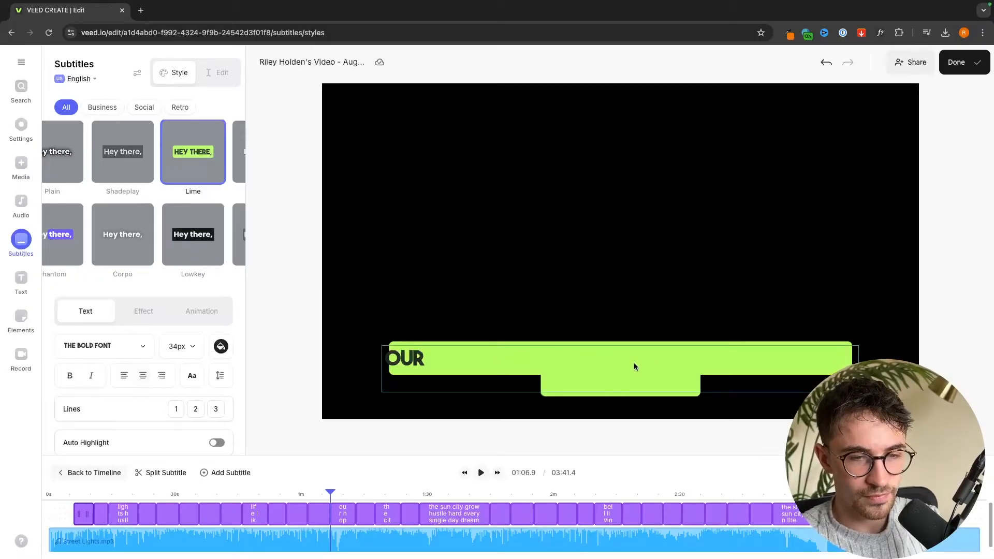
Move the subtitle block up to the middle of the video frame and deselect it.
left_click_drag(628, 366, 633, 245)
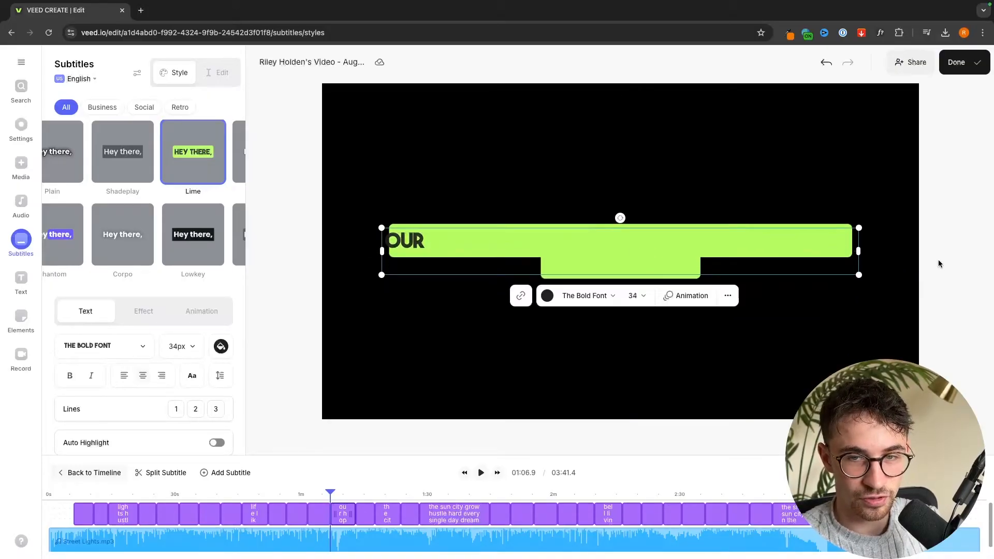
mouse_move(795, 261)
left_mouse_down()
mouse_move(817, 273)
mouse_move(800, 266)
left_mouse_up()
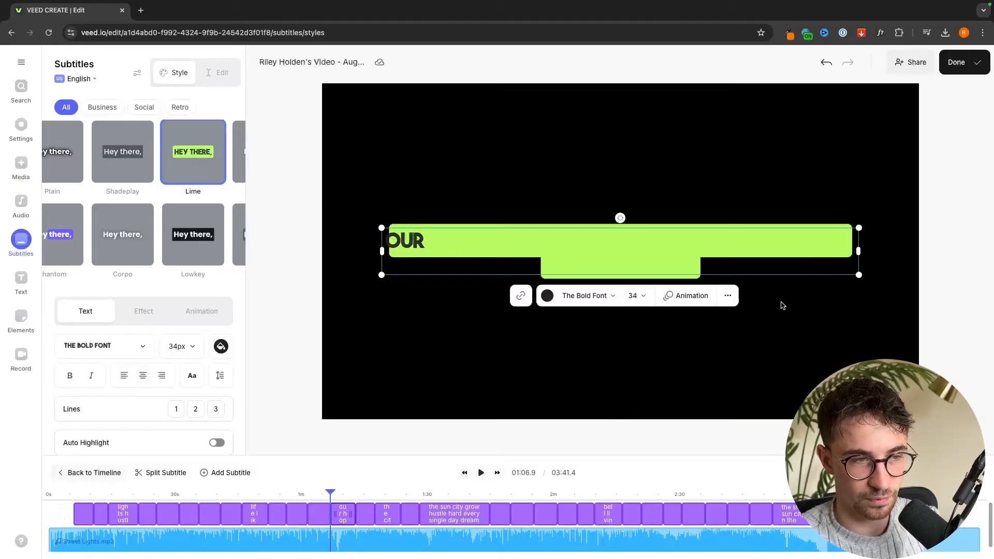
left_click(875, 299)
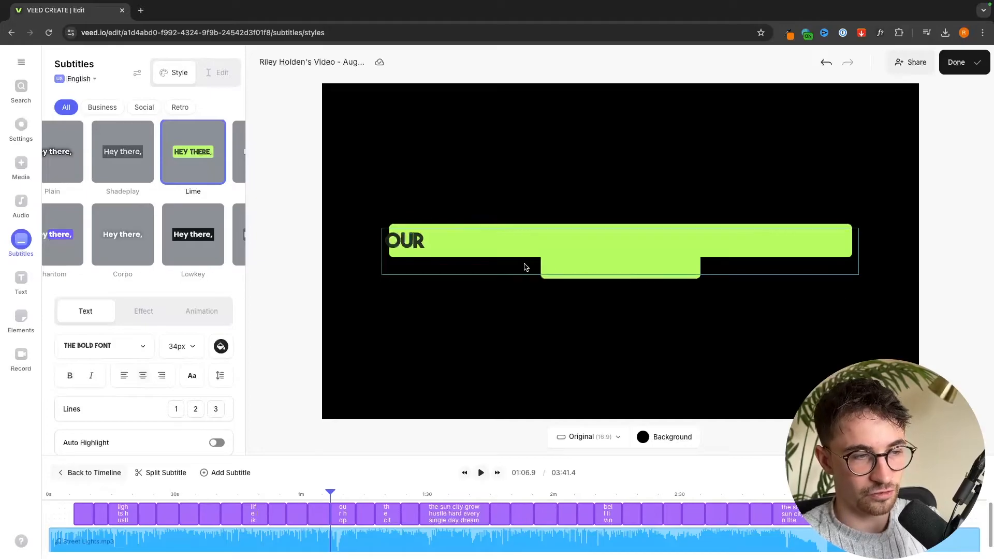
Try blue, pink and red as the background colour of the selected subtitles.
scroll(211, 321, "down", 1)
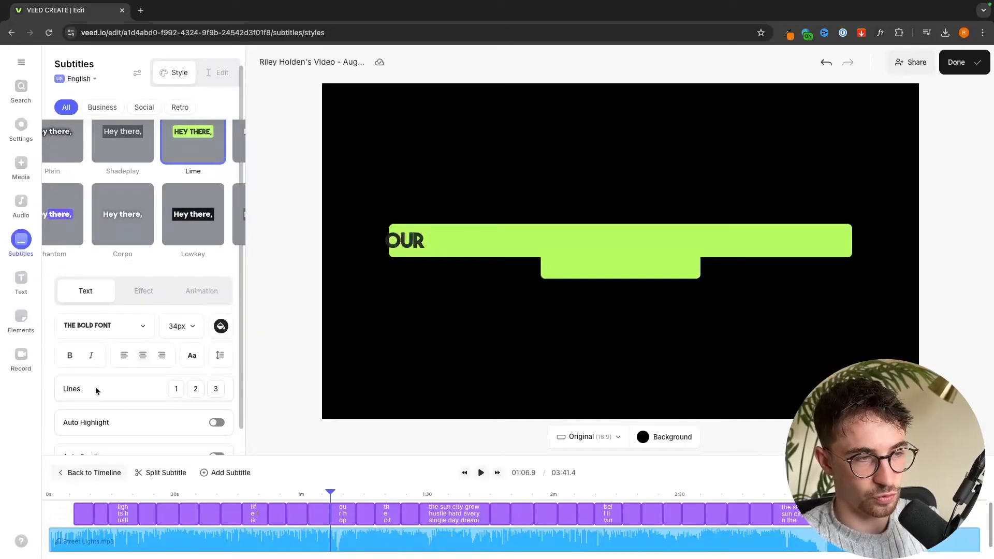
scroll(147, 353, "down", 1)
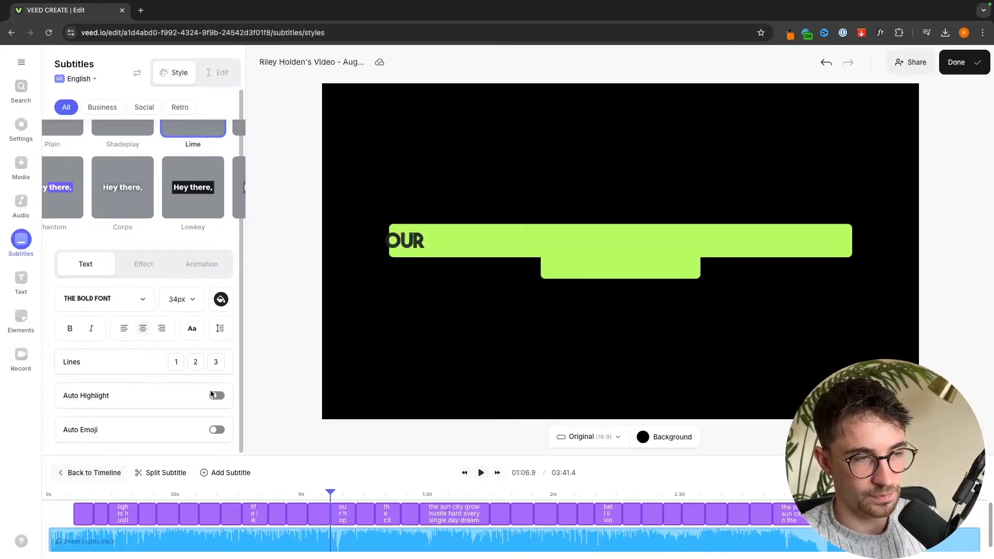
left_click(587, 248)
left_click(144, 266)
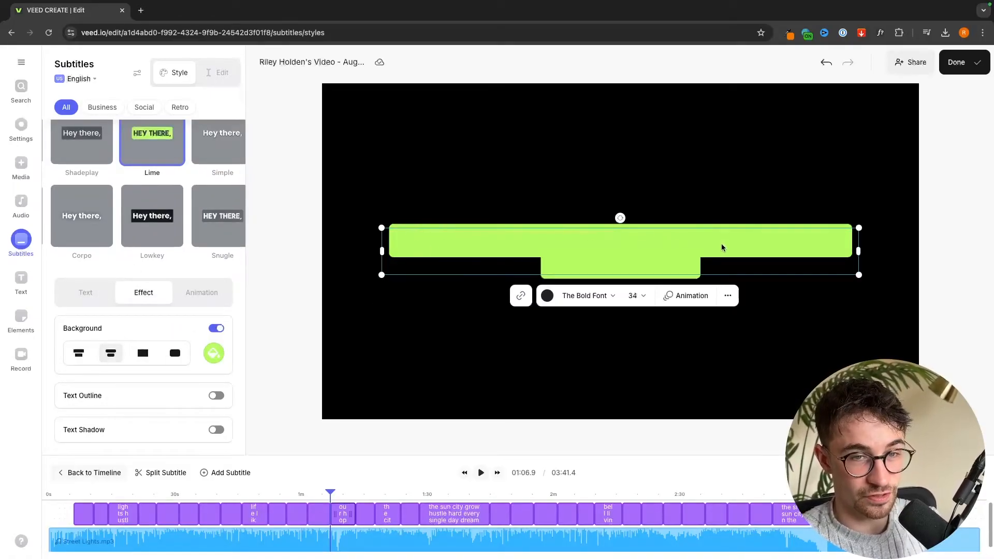
left_click(214, 354)
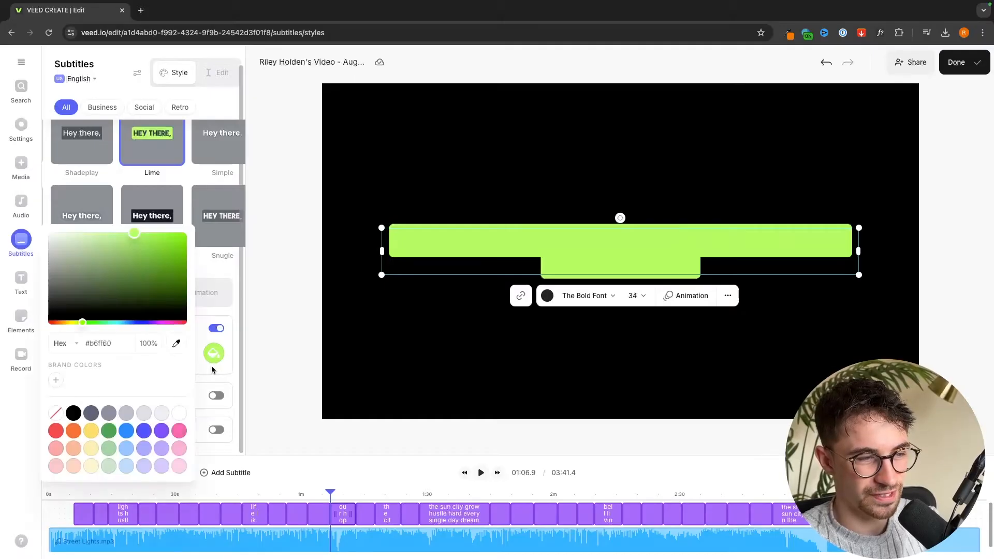
double_click(98, 344)
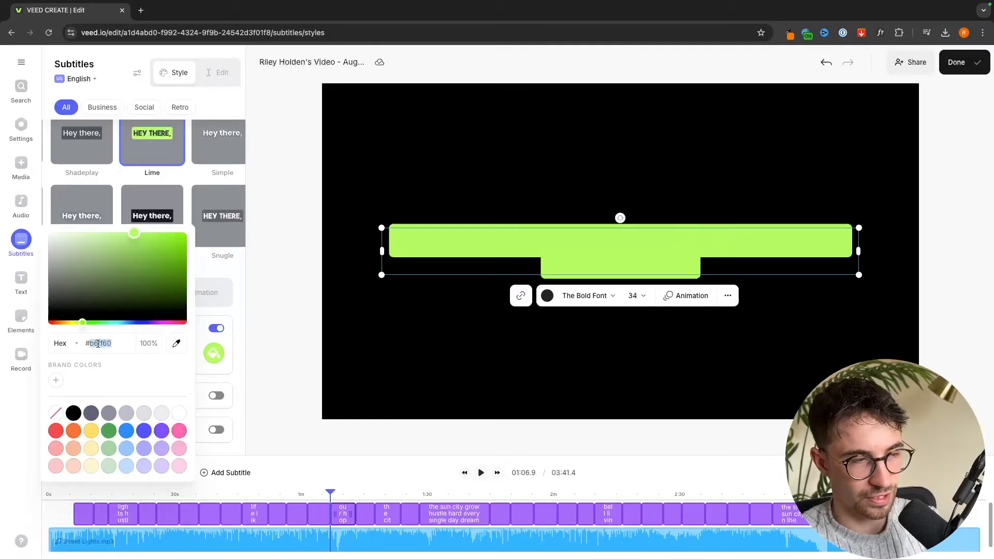
left_click(127, 431)
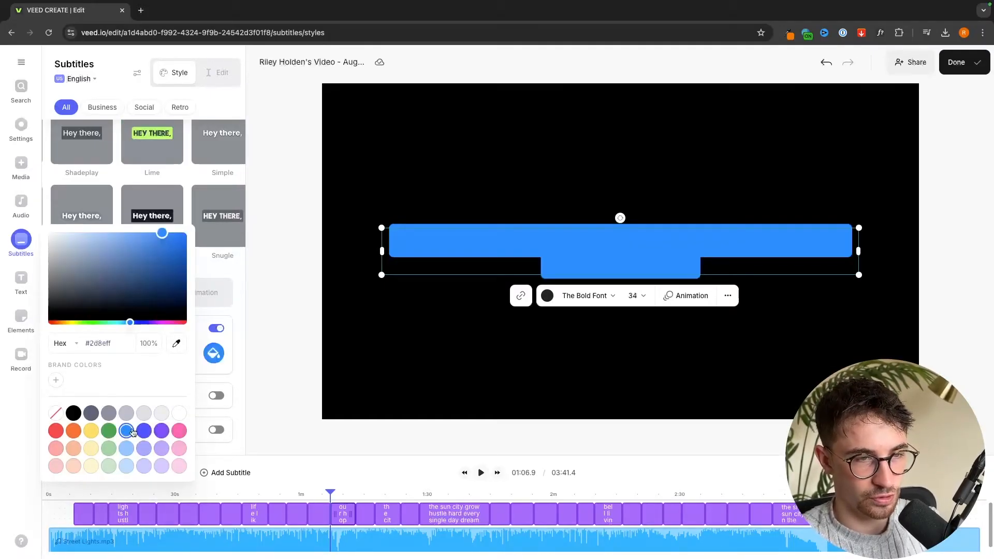
left_click(179, 431)
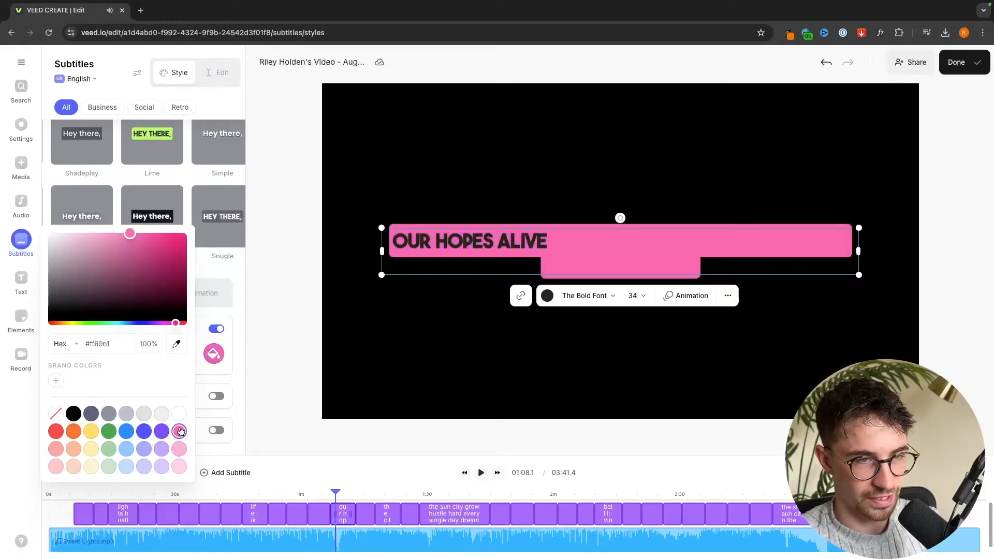
left_click(56, 433)
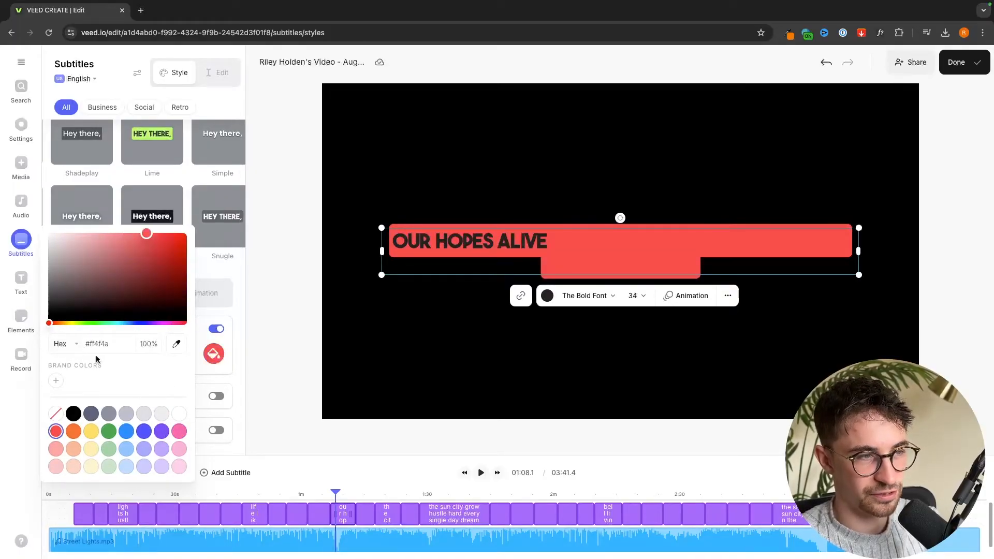
Set the subtitle background colour back to the lime green #b6ff60 and close the colour picker.
double_click(108, 344)
key("ctrl+v")
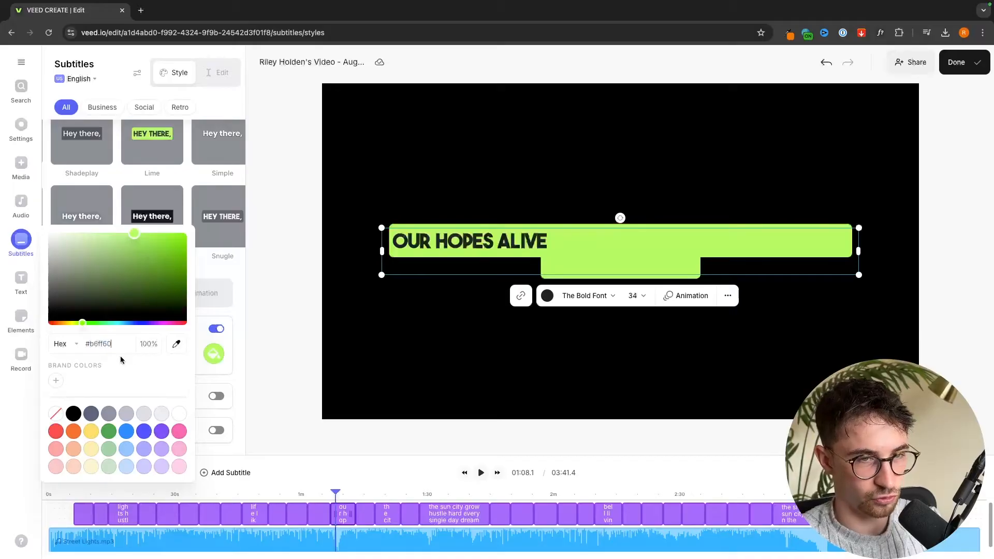
left_click(238, 361)
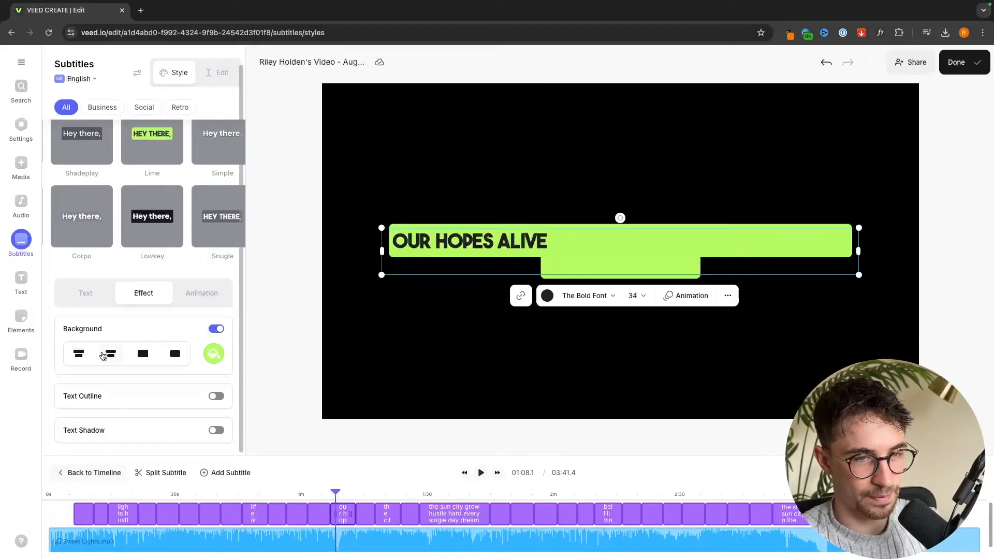
Try the square-cornered line and full rectangle background shapes, and return to the rounded line shape.
left_click(78, 354)
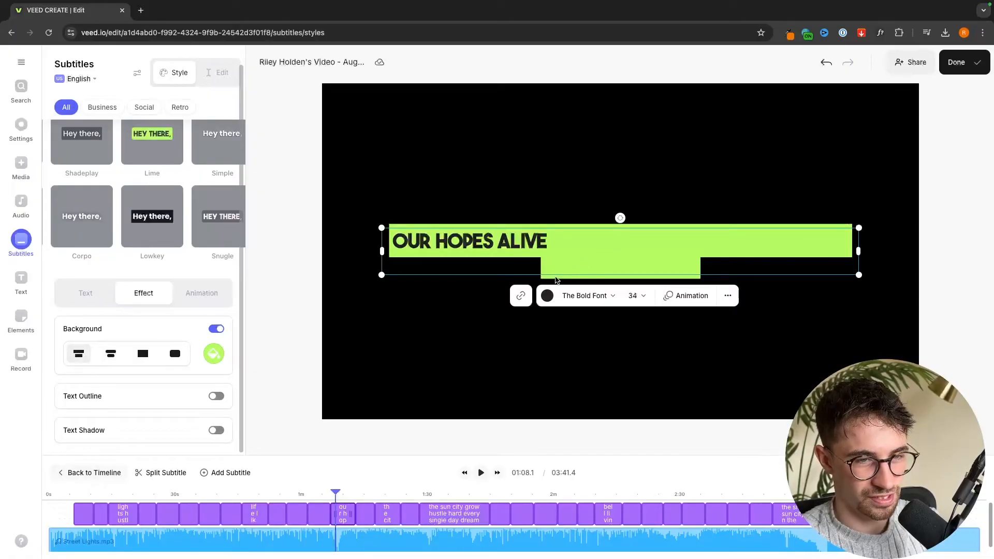
left_click(143, 354)
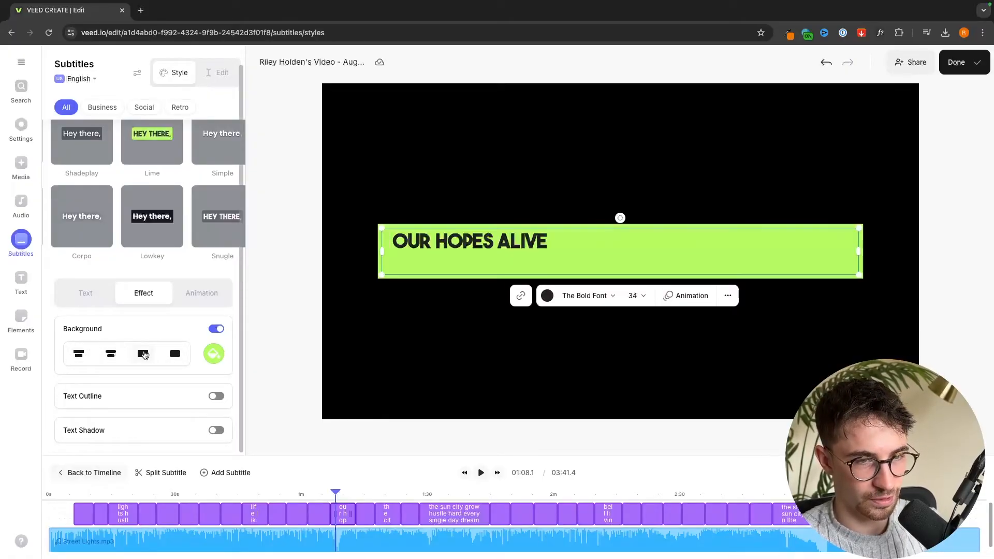
left_click(109, 356)
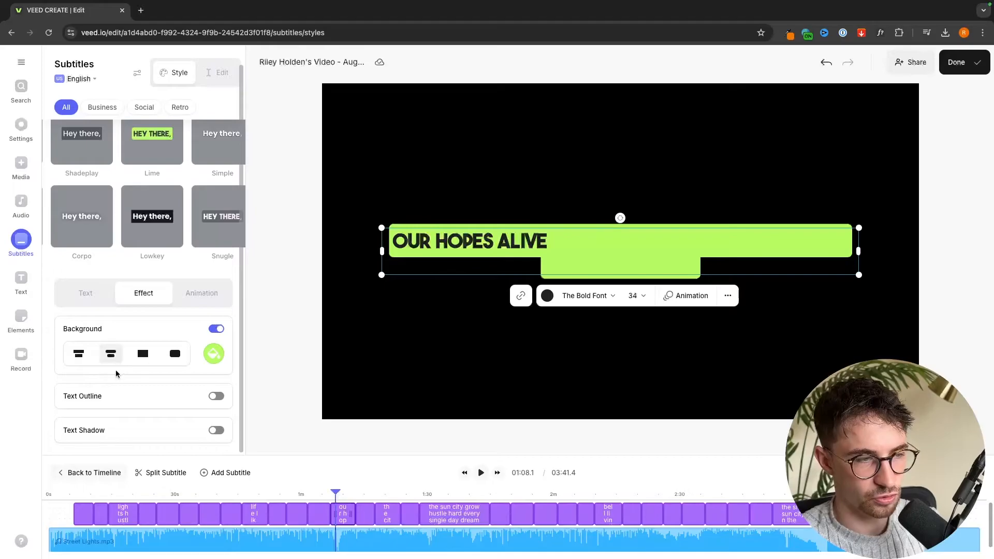
Try a text outline with different colours on the subtitles, and turn the outline off again.
left_click(216, 396)
left_click(216, 396)
left_click(216, 396)
left_click(216, 423)
left_click_drag(116, 346, 11, 274)
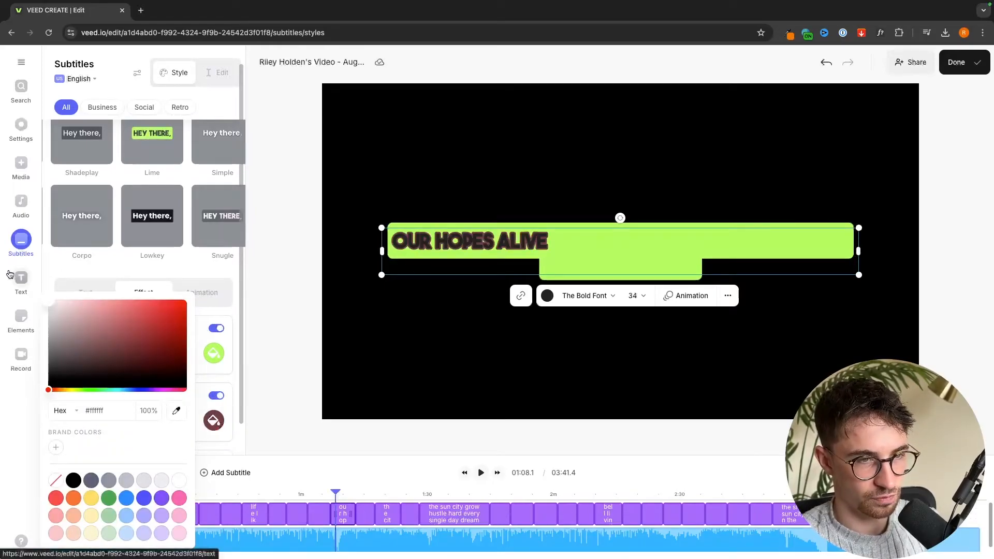
left_click(206, 290)
left_click(217, 396)
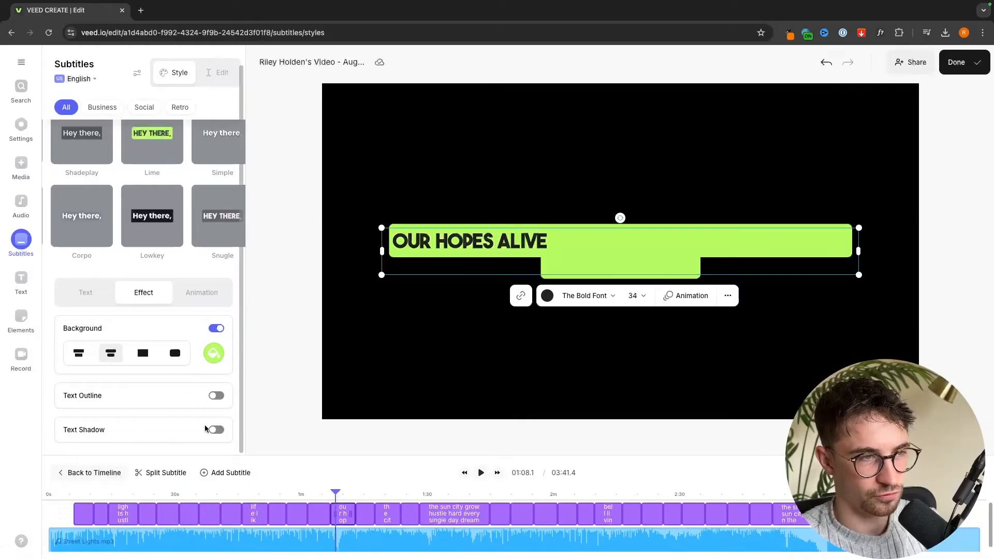
Examine the subtitle text options for font, size, colour, alignment and number of lines.
scroll(176, 363, "up", 1)
left_click(107, 311)
scroll(129, 342, "down", 1)
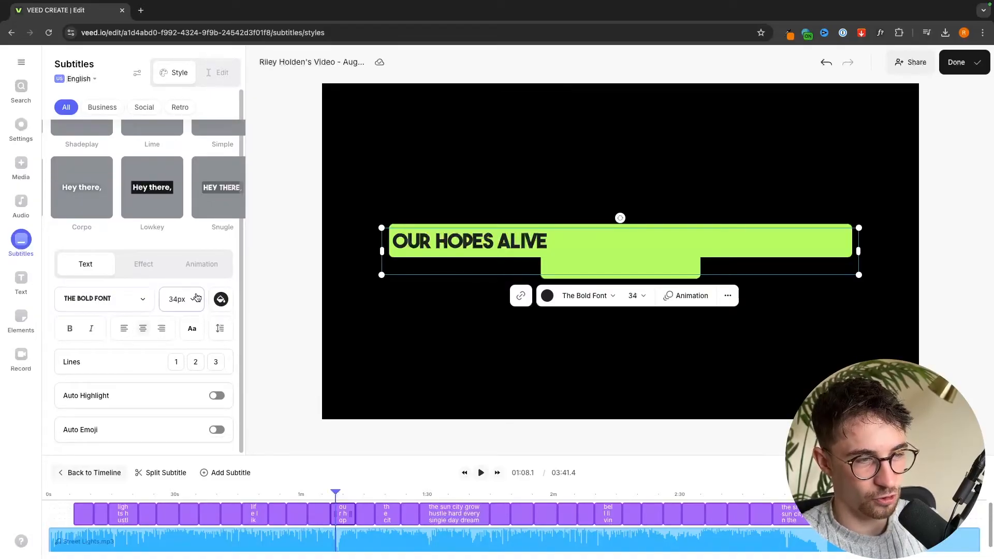
scroll(150, 382, "up", 1)
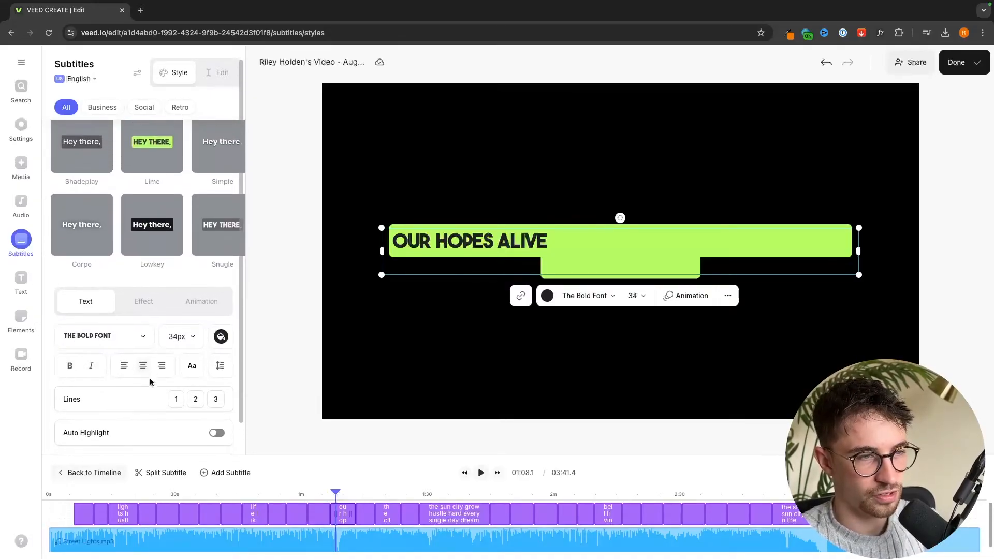
scroll(149, 382, "down", 1)
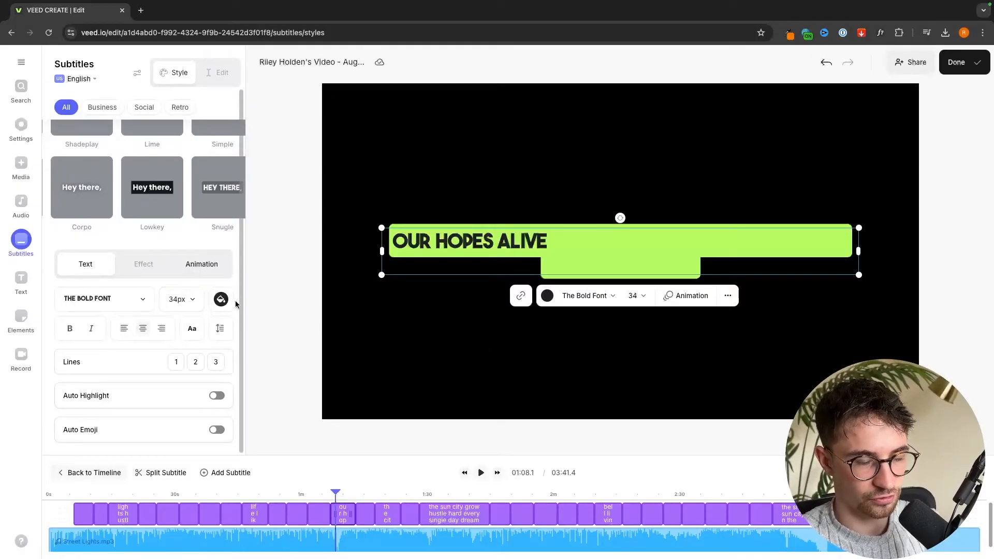
Replay the song around 35 seconds to check where the "go that's a movie" subtitle breaks.
left_click(184, 492)
left_click(183, 492)
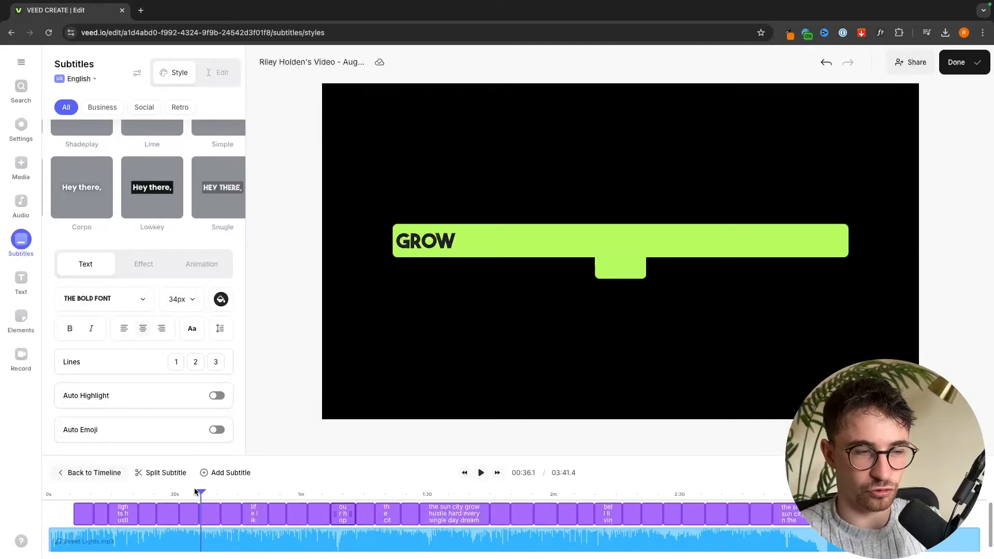
left_click_drag(195, 490, 192, 492)
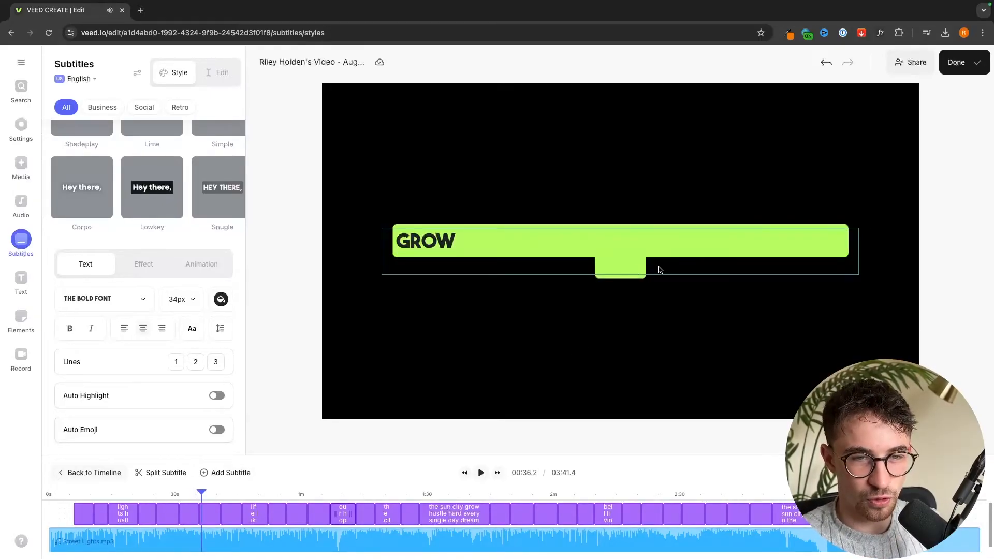
left_click(196, 493)
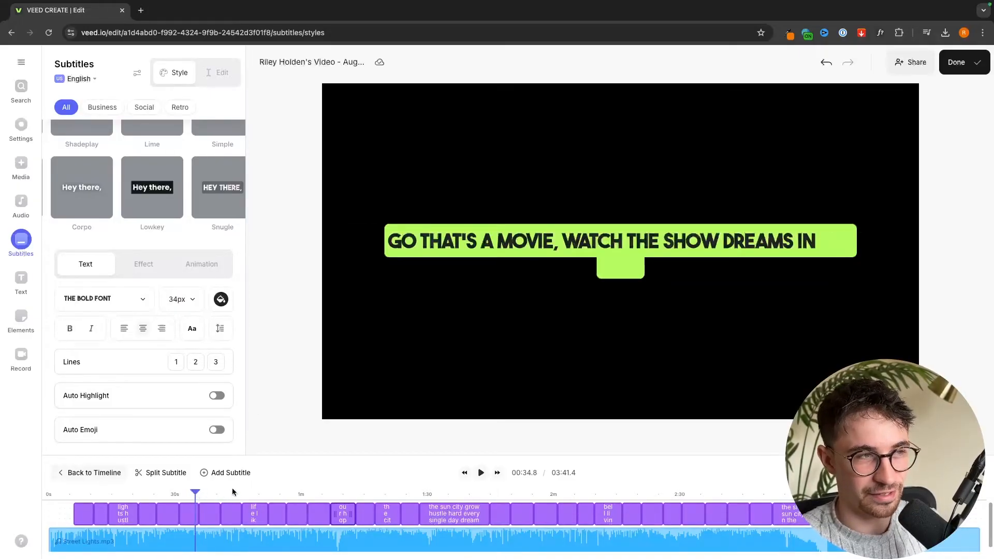
In the subtitle text, merge the "grow every corner" line into the previous one and split it again before "every".
left_click(210, 73)
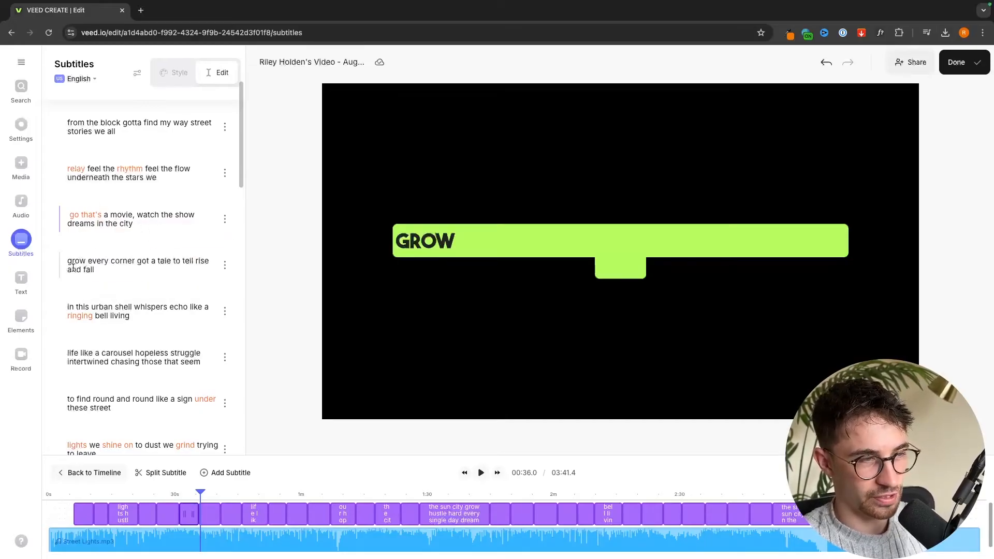
left_click(69, 262)
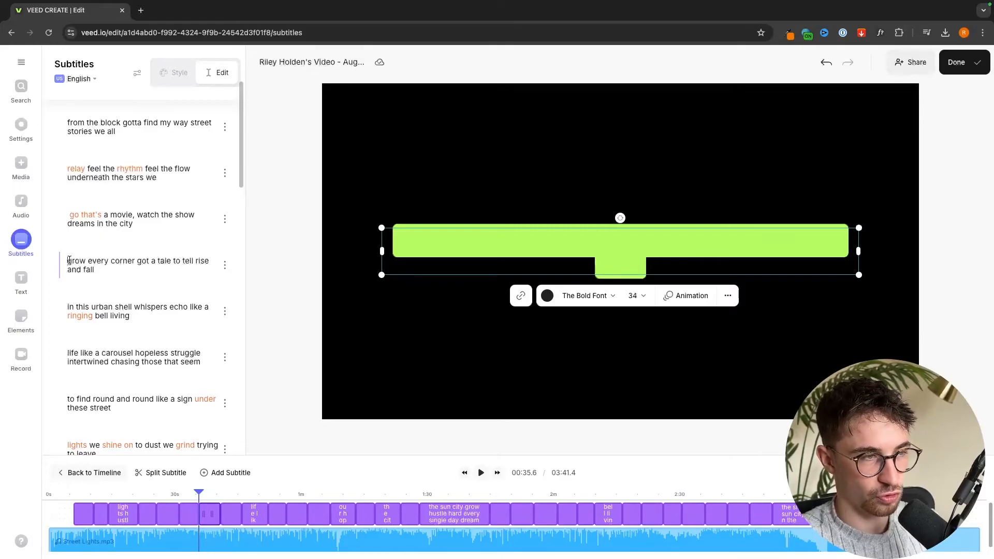
key("BackSpace")
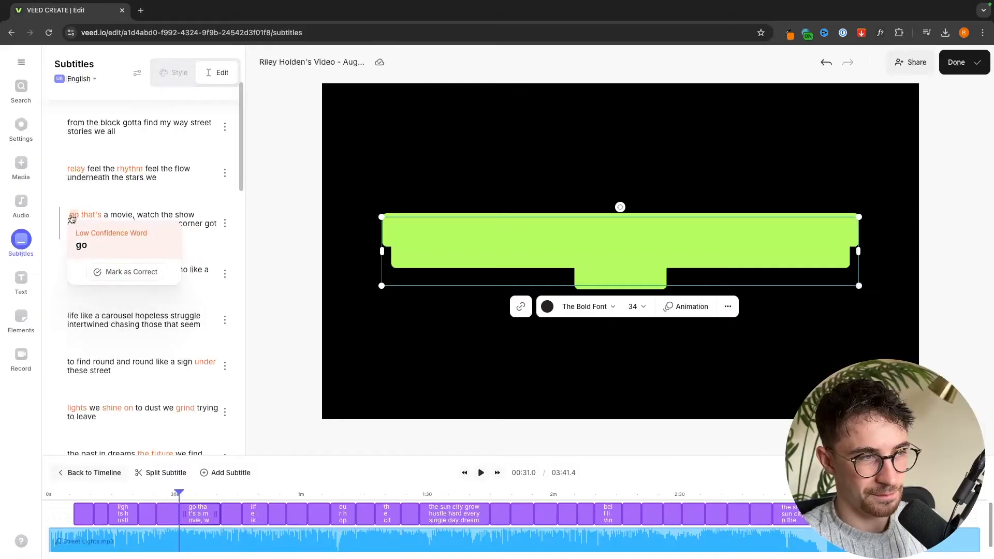
mouse_move(80, 218)
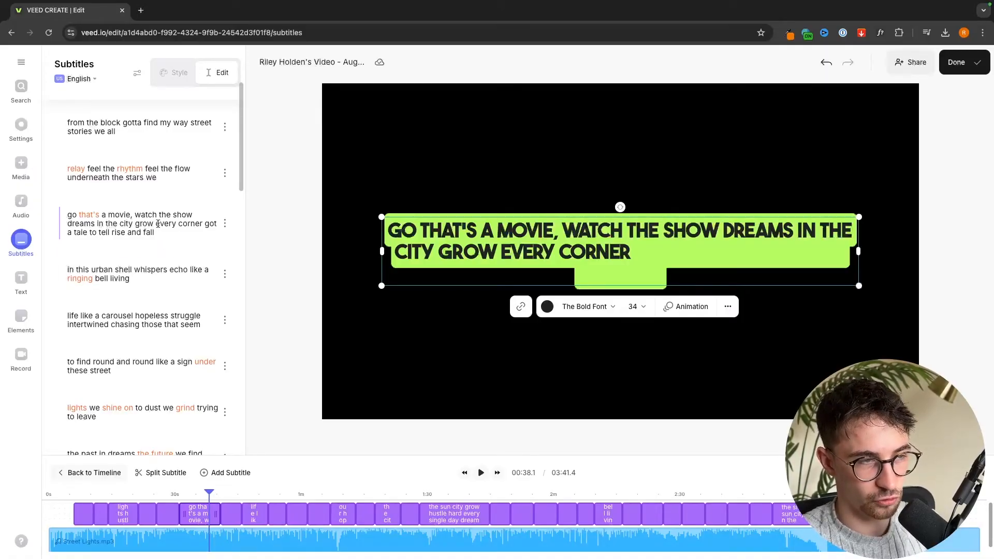
key("Return")
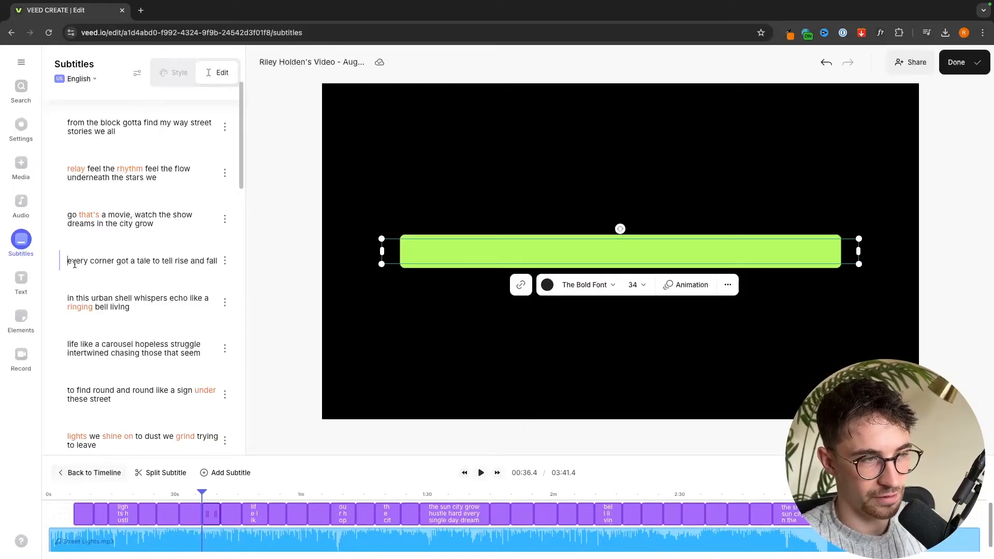
Play the "go that's a movie" subtitle to check its timing, and pause after "grow".
left_click(69, 215)
left_click(480, 472)
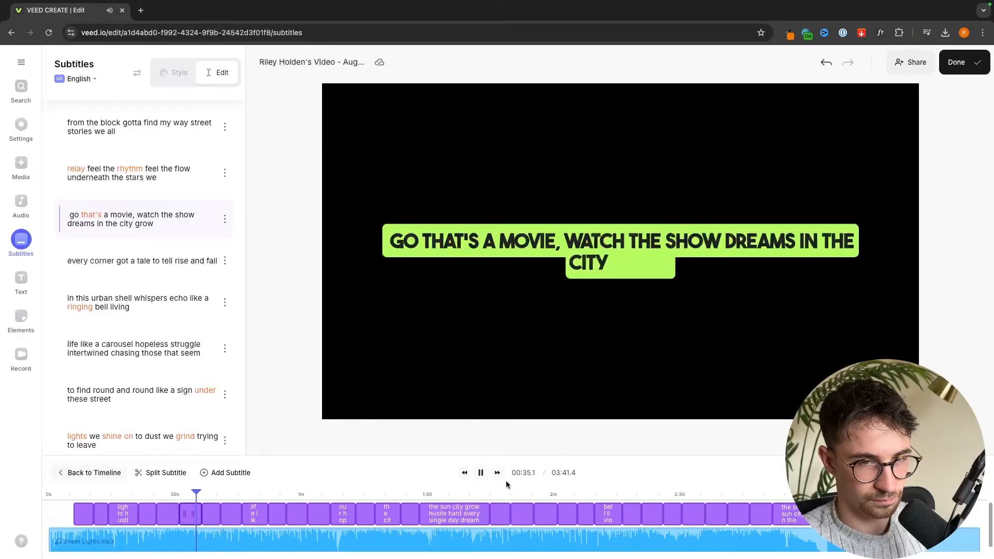
left_click(481, 472)
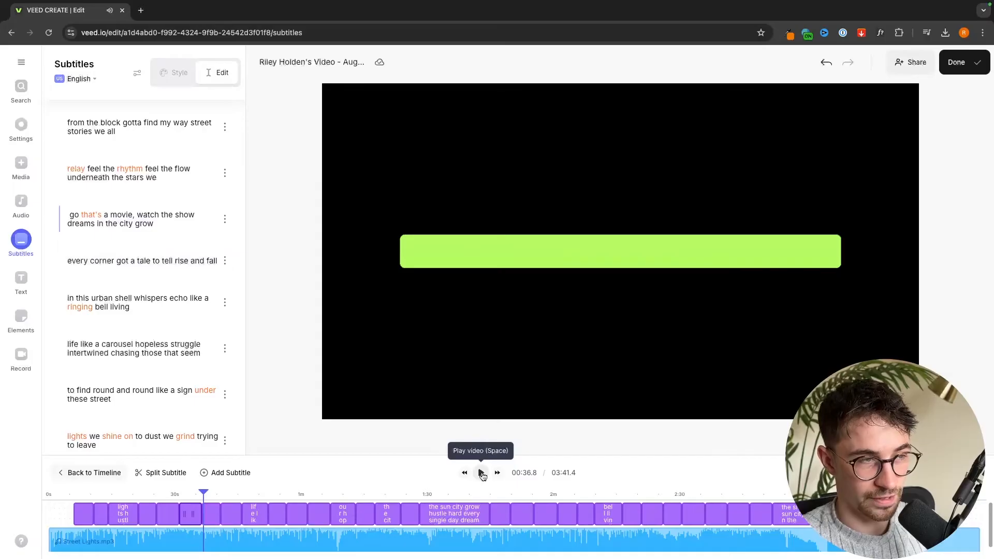
Move "go" to the end of the "relay feel the rhythm" subtitle by merging the two lines and splitting before "that's".
scroll(135, 310, "up", 1)
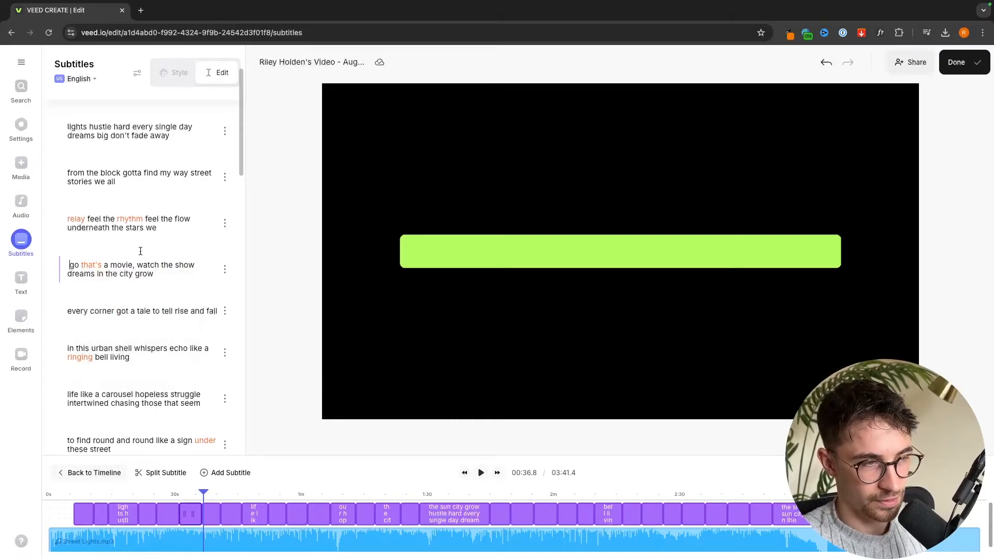
key("BackSpace")
key("BackSpace")
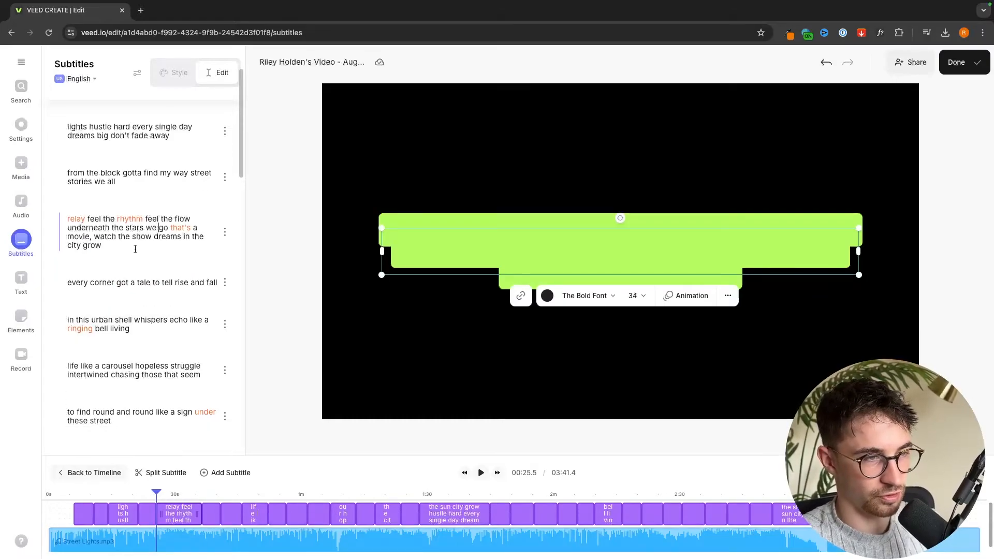
mouse_move(180, 230)
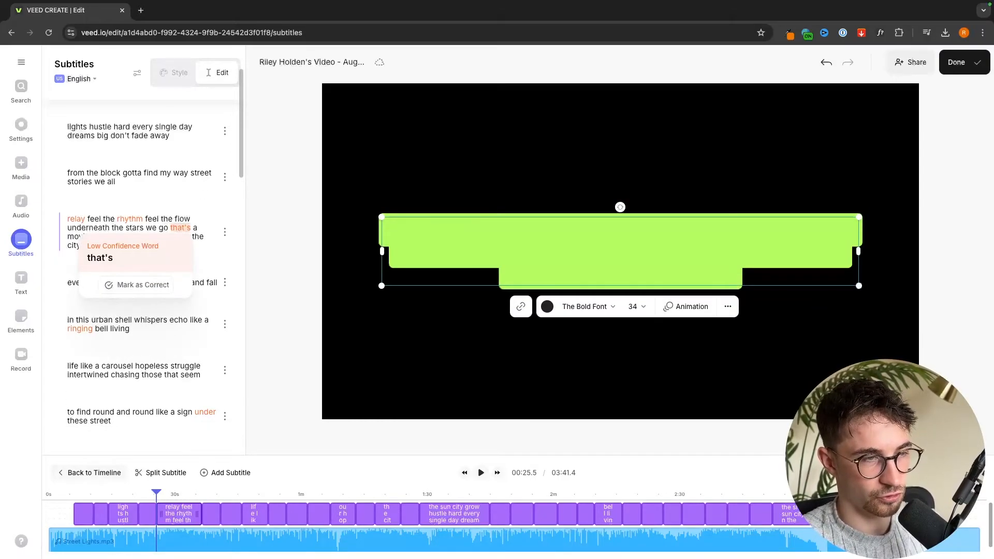
key("Return")
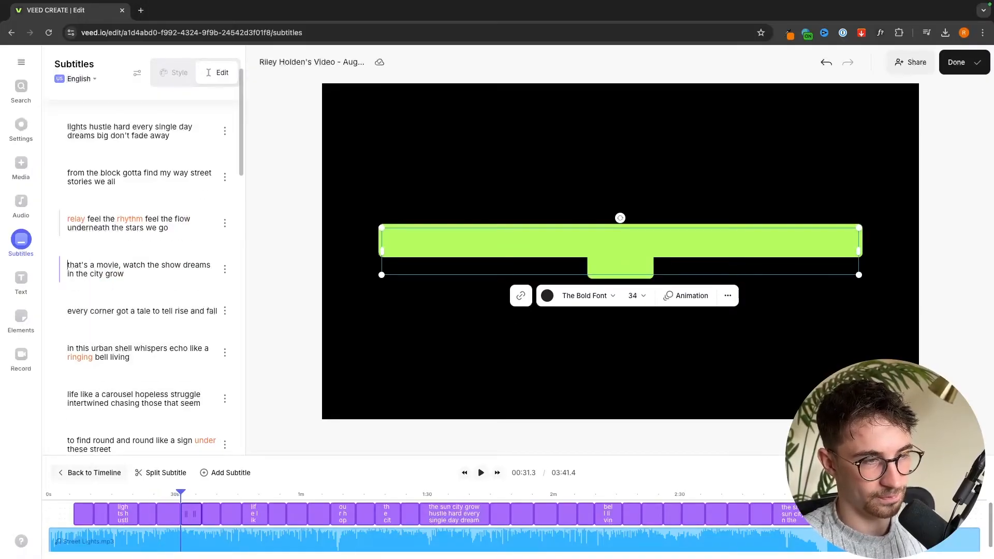
Move "living" to the start of the "life like a carousel" subtitle by merging it with the previous line and splitting after "bell".
scroll(75, 313, "down", 1)
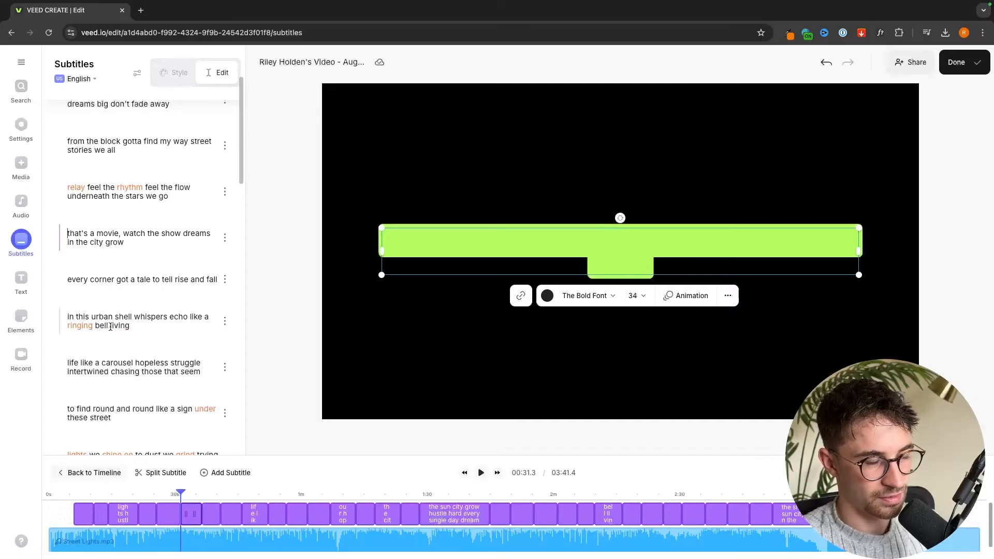
left_click(68, 362)
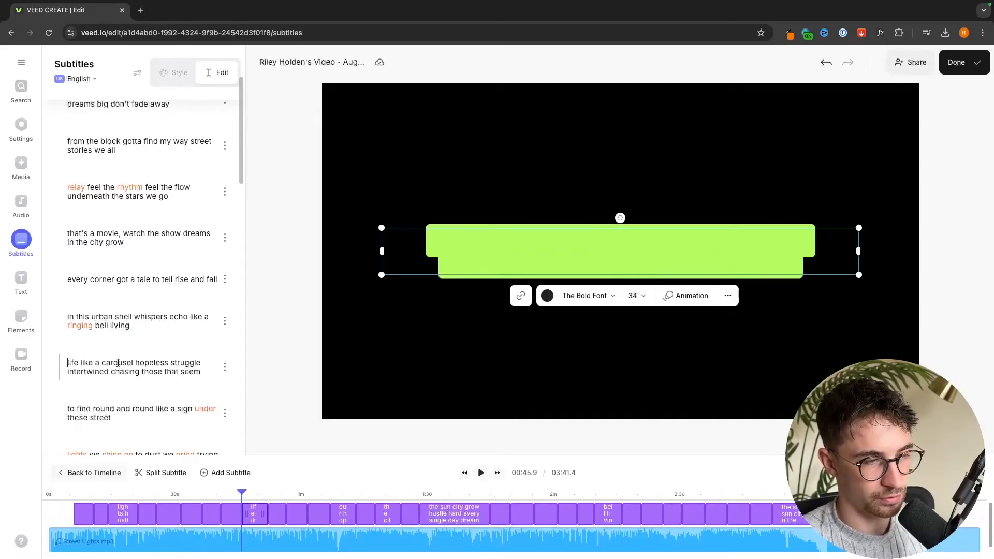
key("BackSpace")
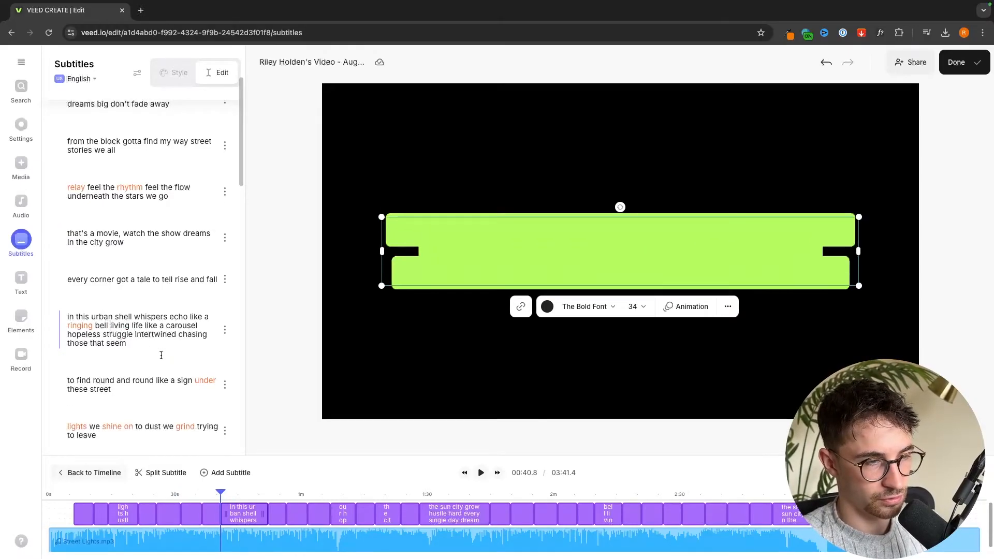
key("Return")
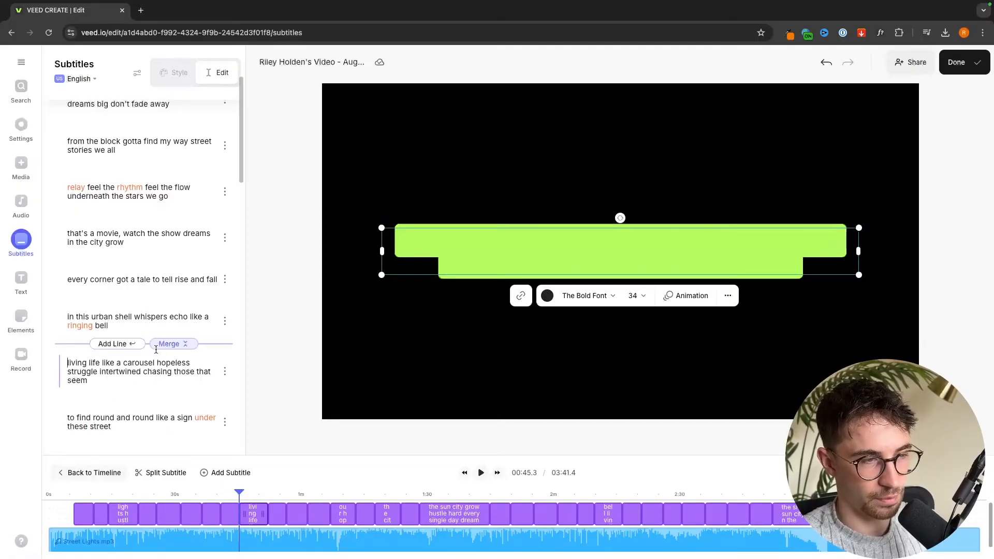
Play the "Walking down the city" subtitle through "my heart pulse" to check its low-confidence words against the song.
scroll(190, 296, "up", 2)
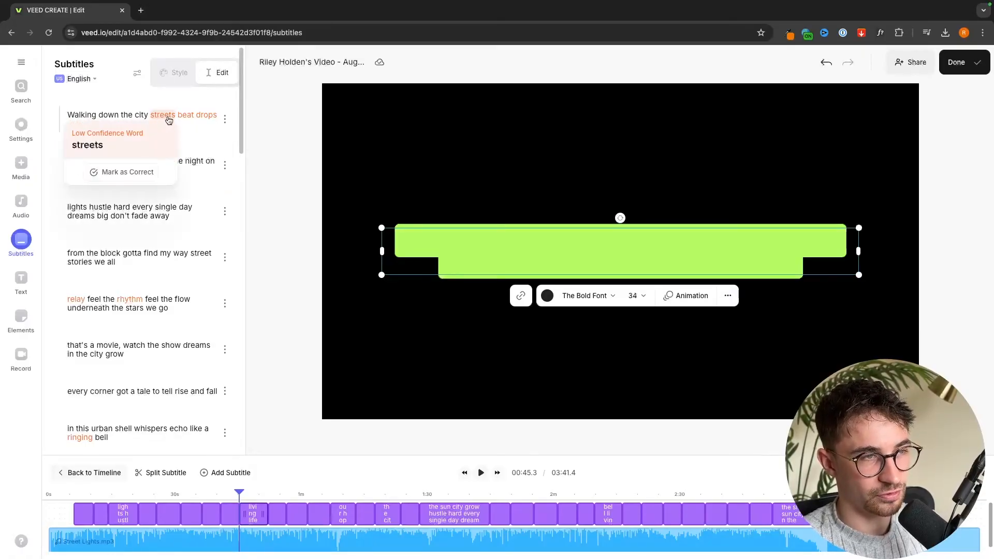
mouse_move(205, 118)
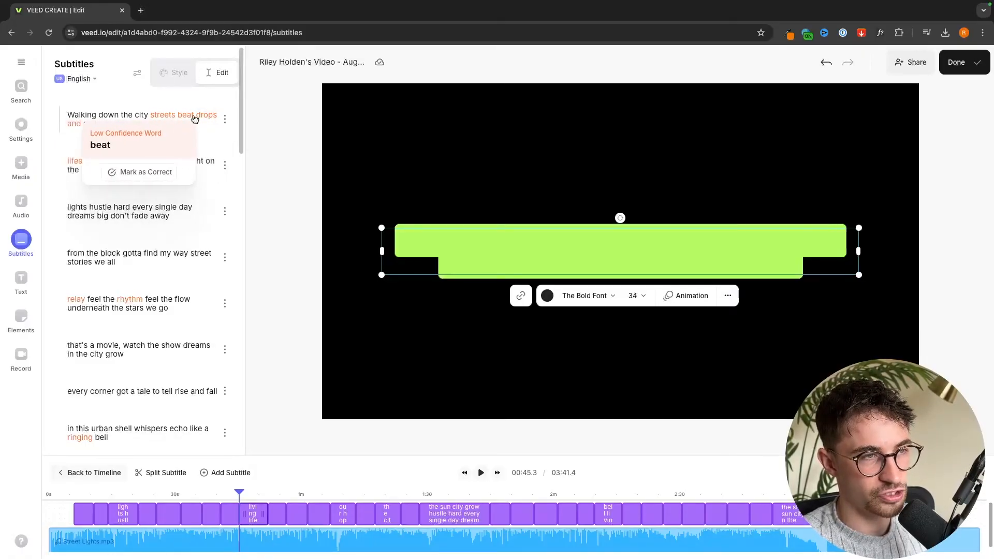
mouse_move(174, 117)
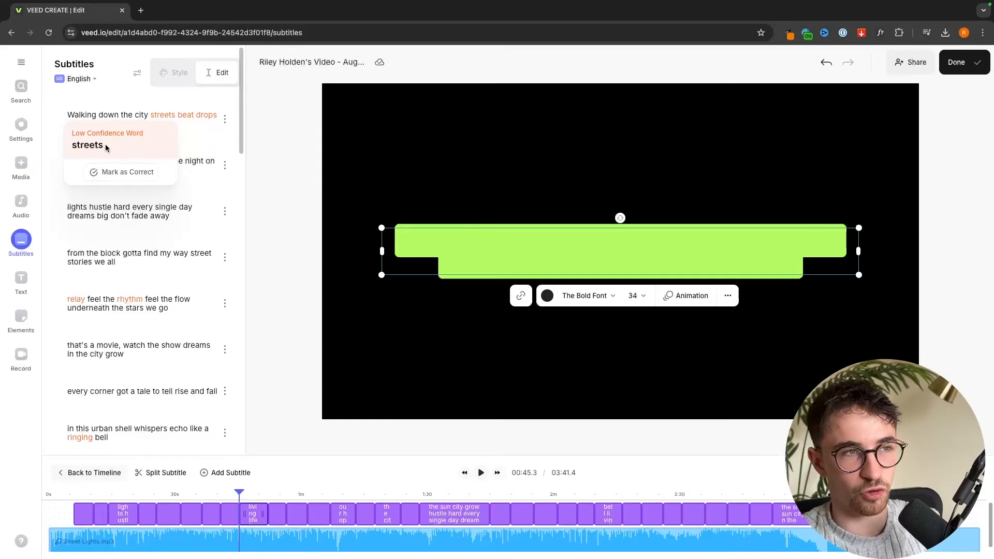
left_click(145, 115)
left_click(481, 473)
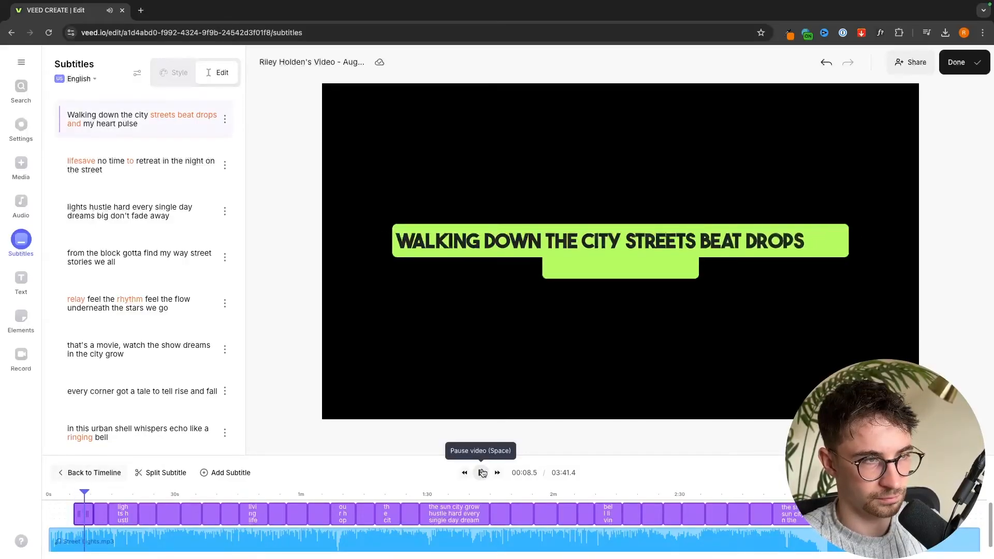
left_click(482, 473)
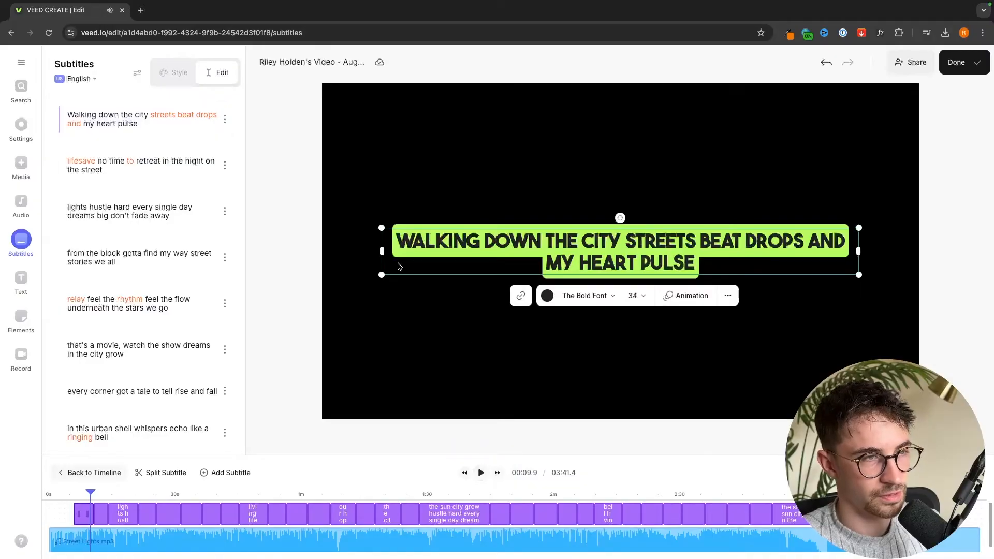
Mark the low-confidence words "streets", "beat", "drops" and "and" in the first subtitle as correct.
left_click(136, 172)
left_click(158, 170)
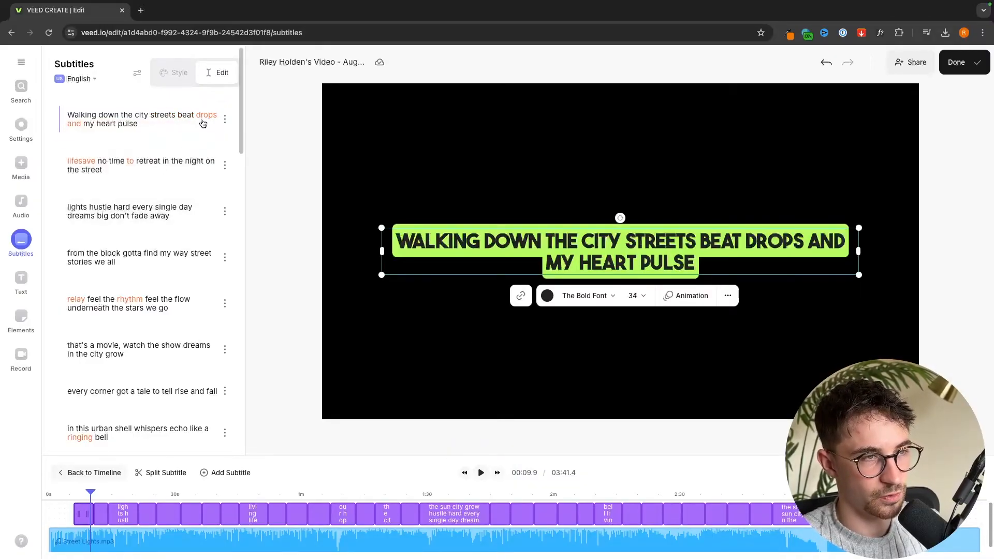
left_click(176, 169)
mouse_move(74, 125)
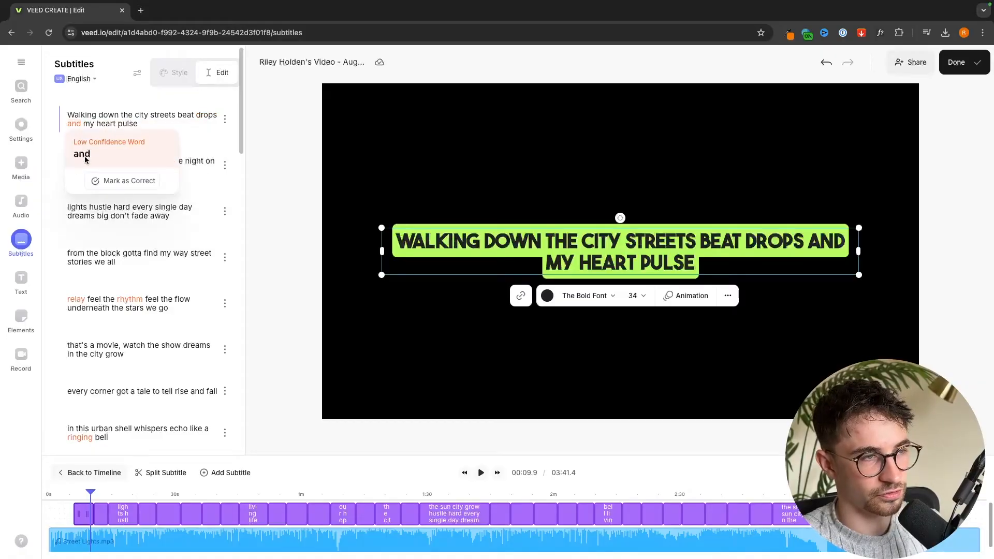
left_click(124, 181)
Listen to the start of the second subtitle and replace "lifesave" with "life's a game".
left_click(480, 472)
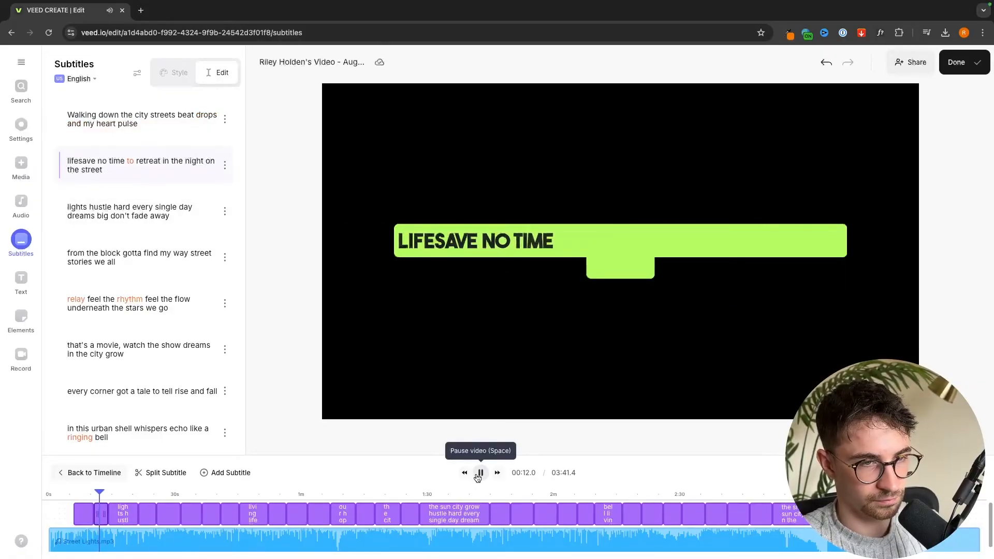
left_click(83, 162)
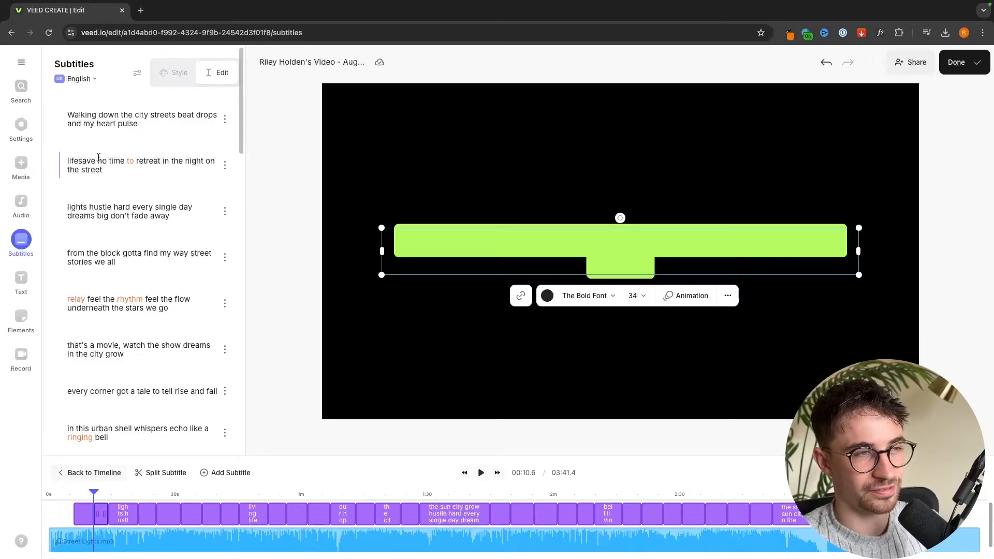
left_click_drag(94, 160, 70, 161)
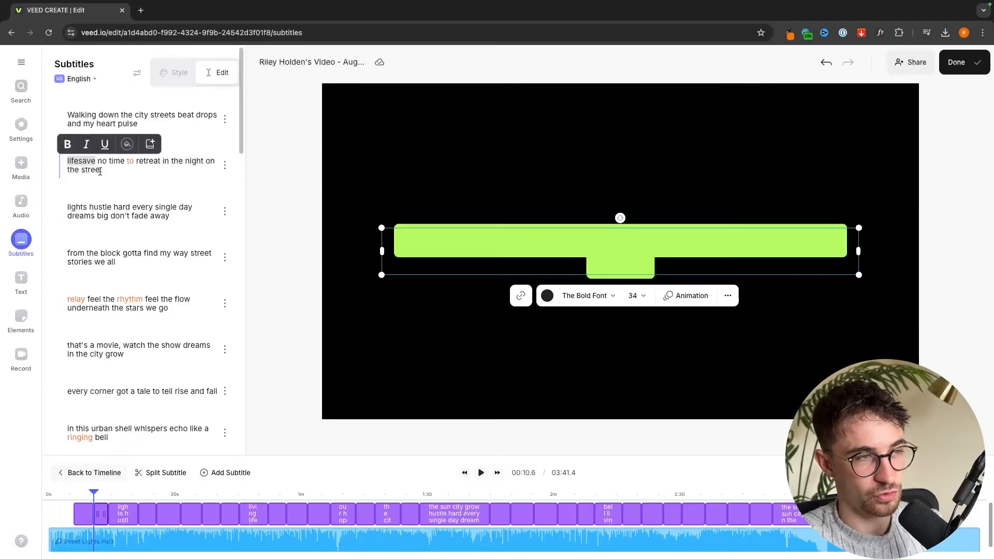
type("life")
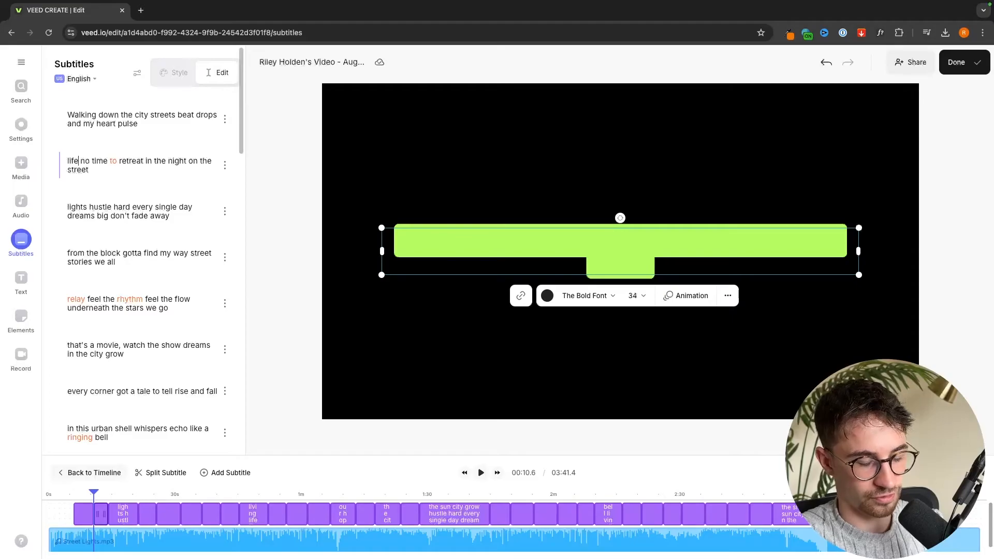
type("'s a game")
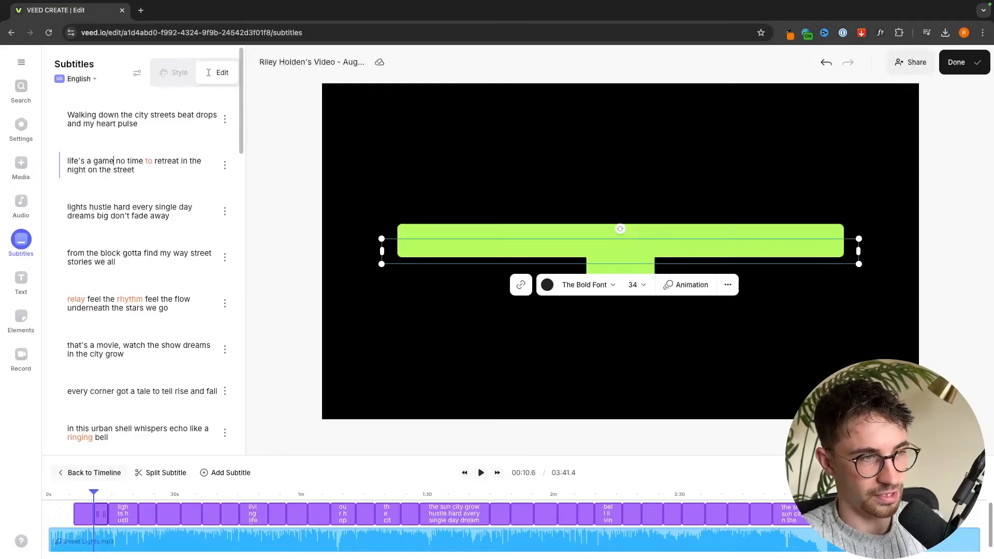
In the "lights we shine on to dust" subtitle, replace the low-confidence word "on" with "dawn".
left_click(481, 470)
scroll(155, 373, "down", 6)
left_click(131, 272)
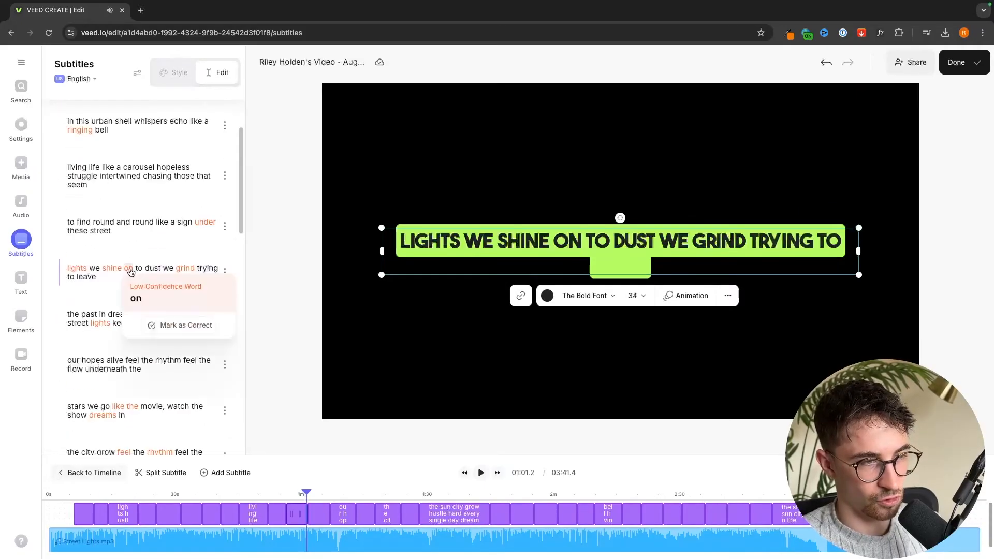
left_click(131, 273)
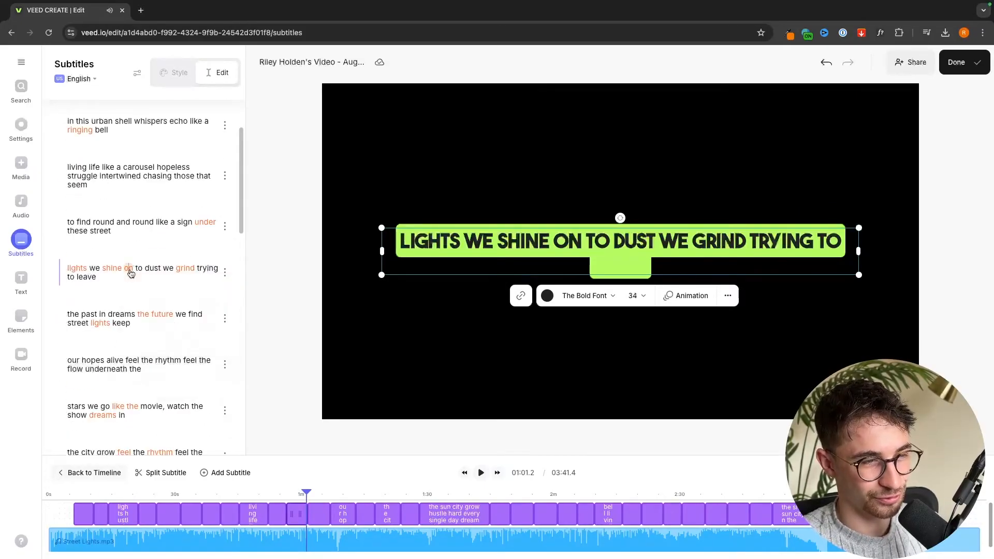
double_click(128, 269)
type("dawn")
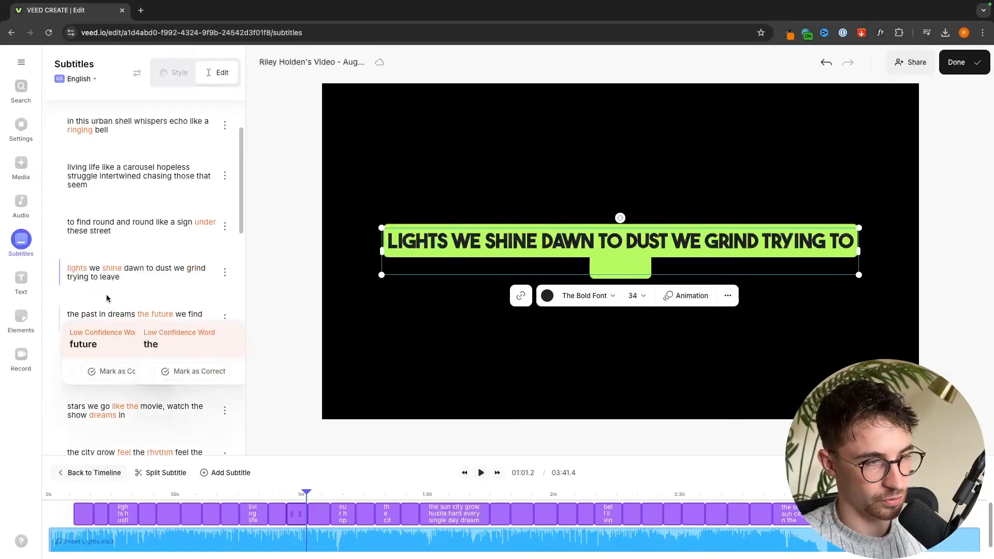
Mark "lights" in the "lights we shine dawn" subtitle as correct and deselect the subtitle.
mouse_move(74, 270)
left_click(123, 325)
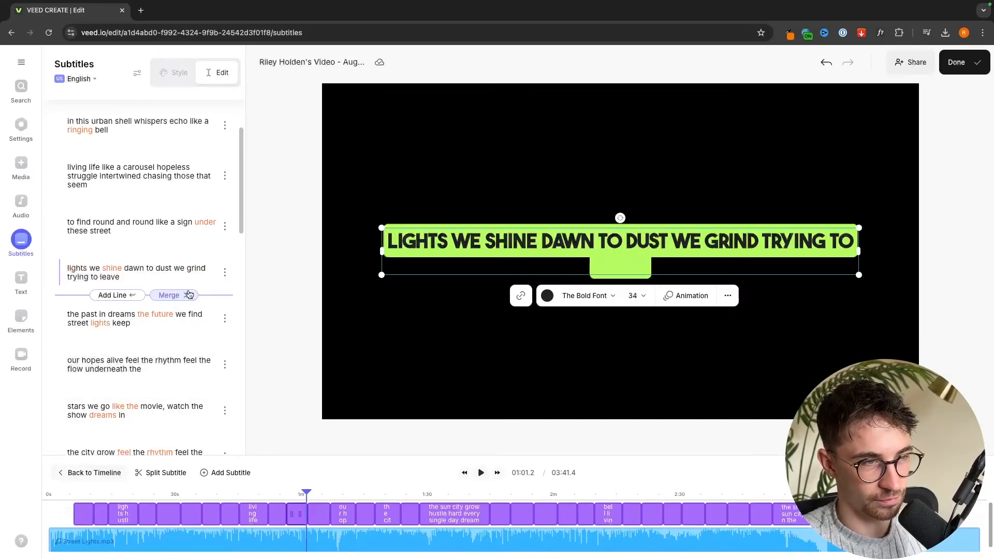
left_click(599, 326)
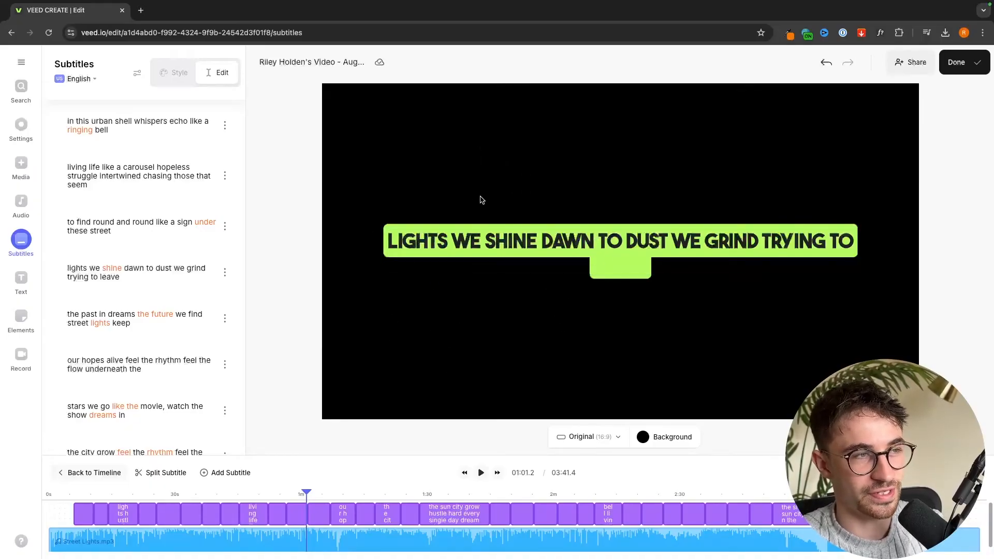
Search the stock videos for "rap" and add the 19-second clip of a sound engineer in a studio to the timeline.
left_click(21, 164)
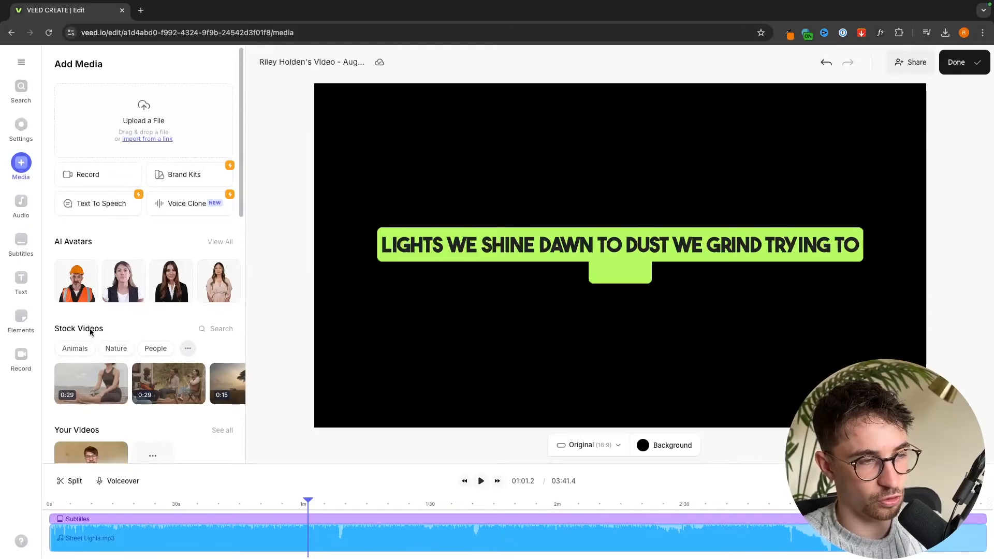
left_click(221, 330)
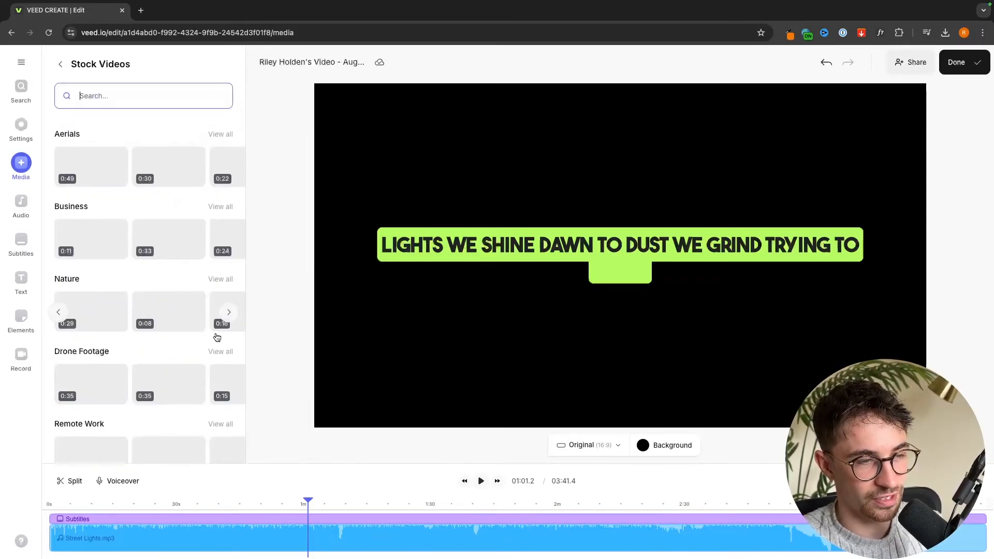
type("rap")
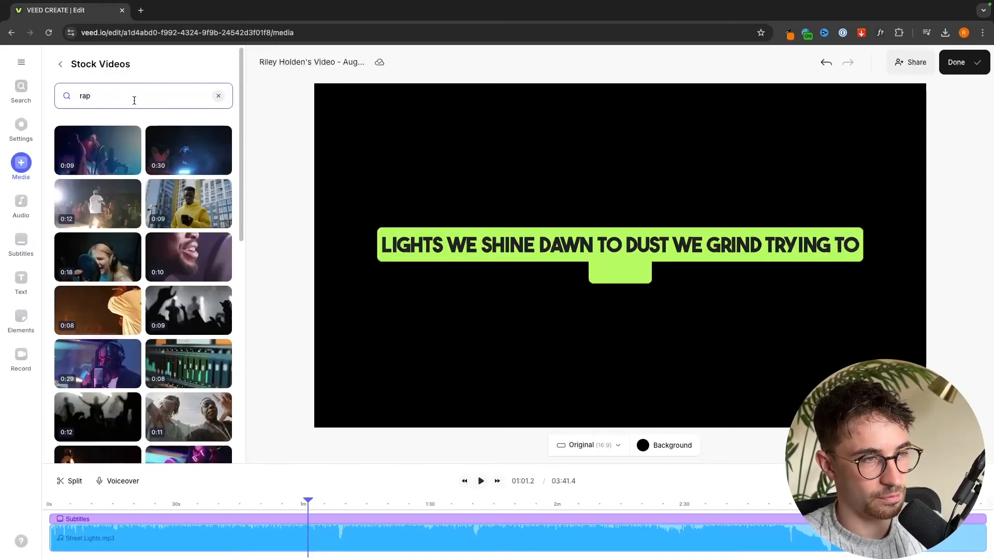
scroll(137, 279, "down", 1)
scroll(137, 280, "down", 10)
left_click(200, 364)
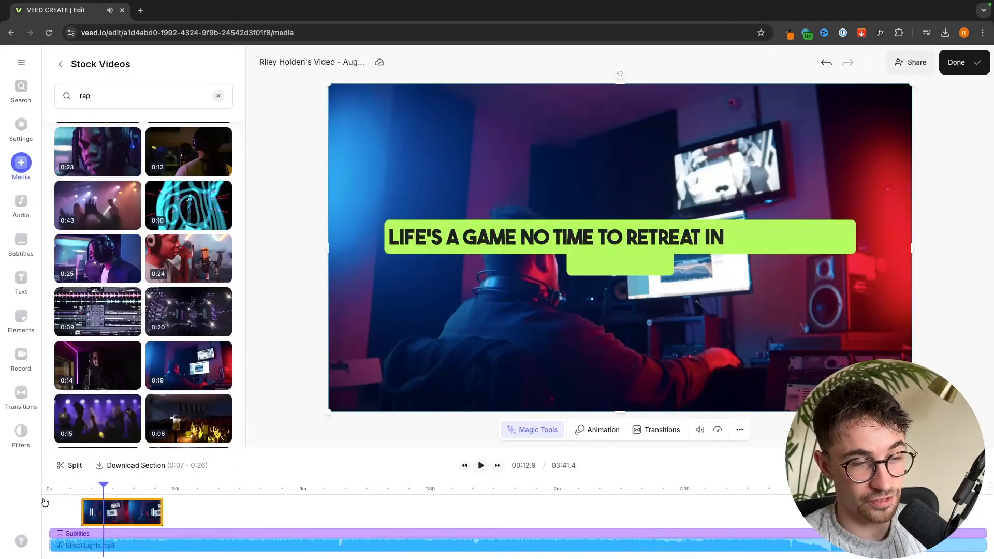
Add a second copy of the studio stock clip and place it directly after the first one on the same track.
left_click(21, 169)
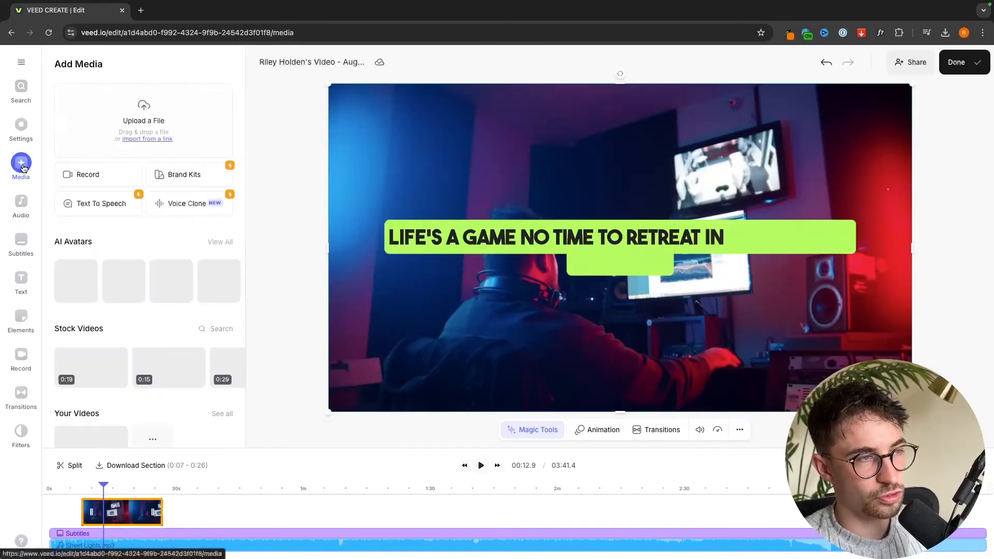
scroll(124, 326, "down", 1)
left_click(98, 321)
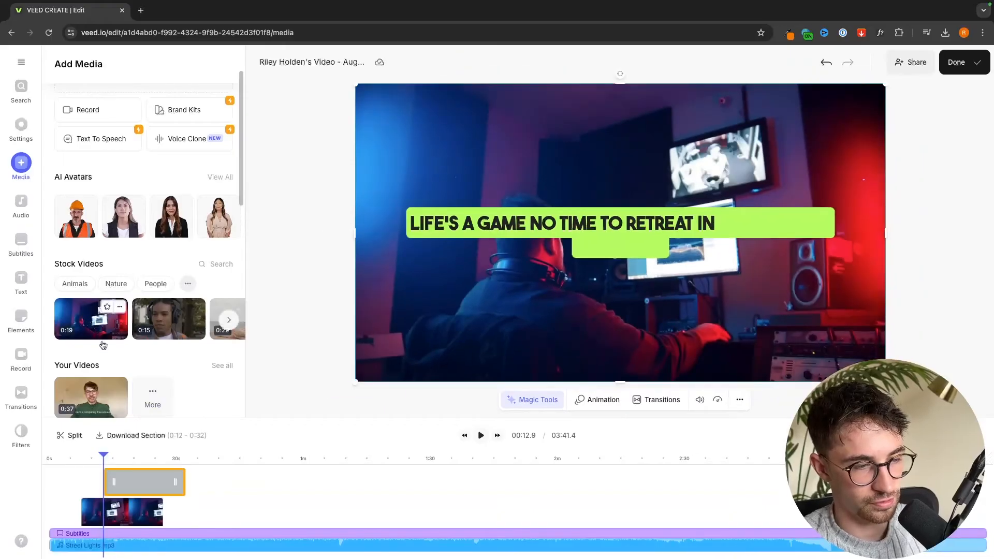
left_click_drag(131, 479, 187, 509)
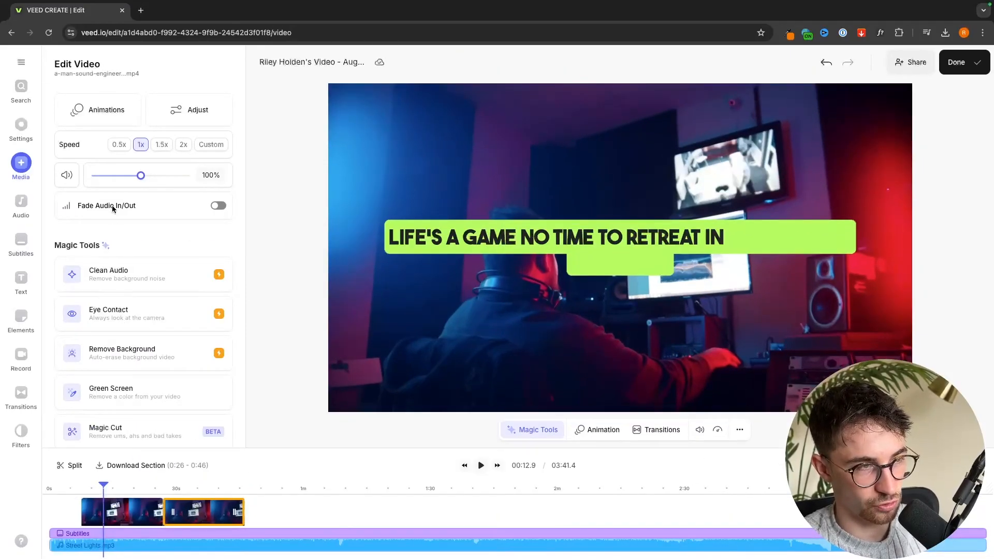
Add a third copy of the studio stock clip and place it right behind the second one on the video track.
left_click(21, 164)
left_click_drag(109, 384, 342, 446)
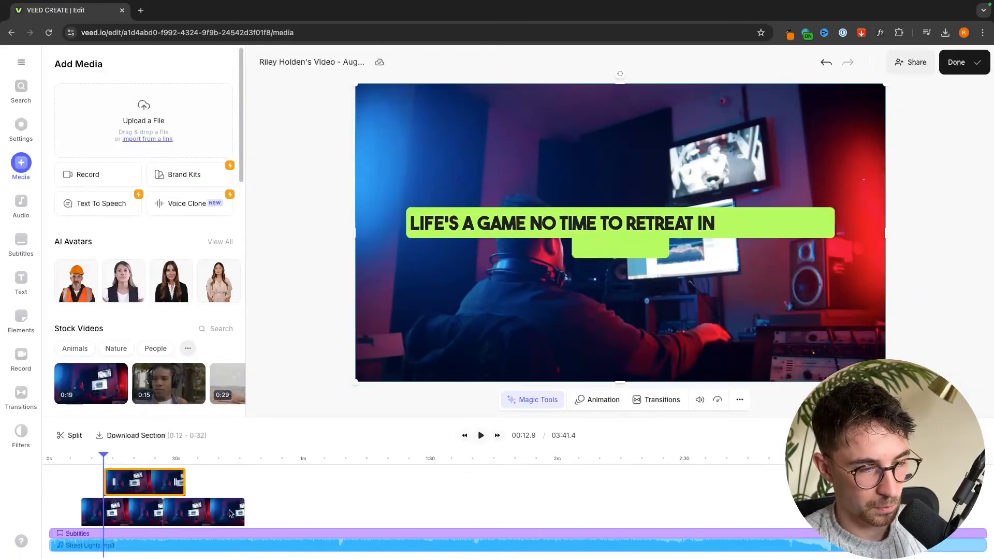
left_click_drag(153, 483, 275, 512)
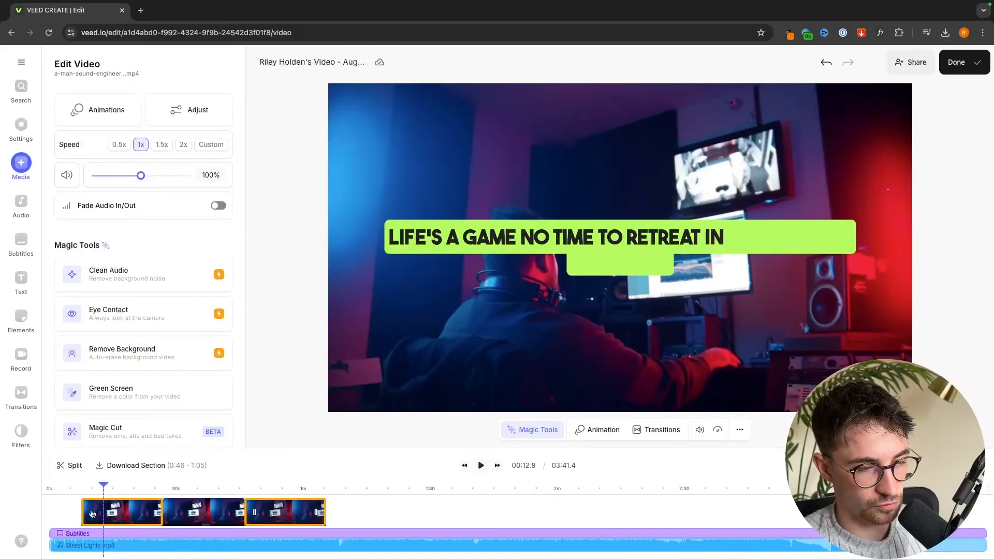
Scrub the playhead to about 32 seconds to preview the clips, and search the stock videos for "rap" again.
left_click(158, 488)
left_click_drag(159, 487, 184, 487)
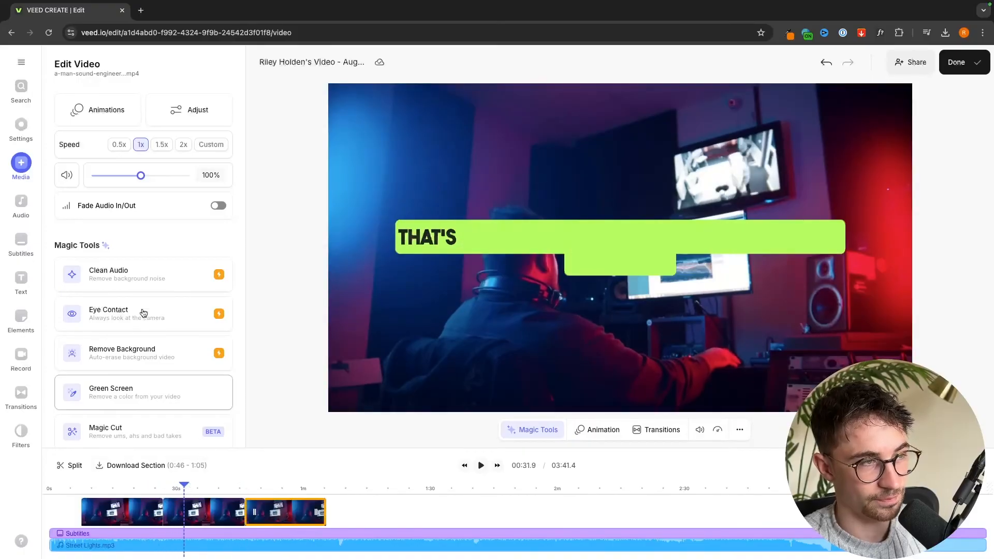
left_click(21, 163)
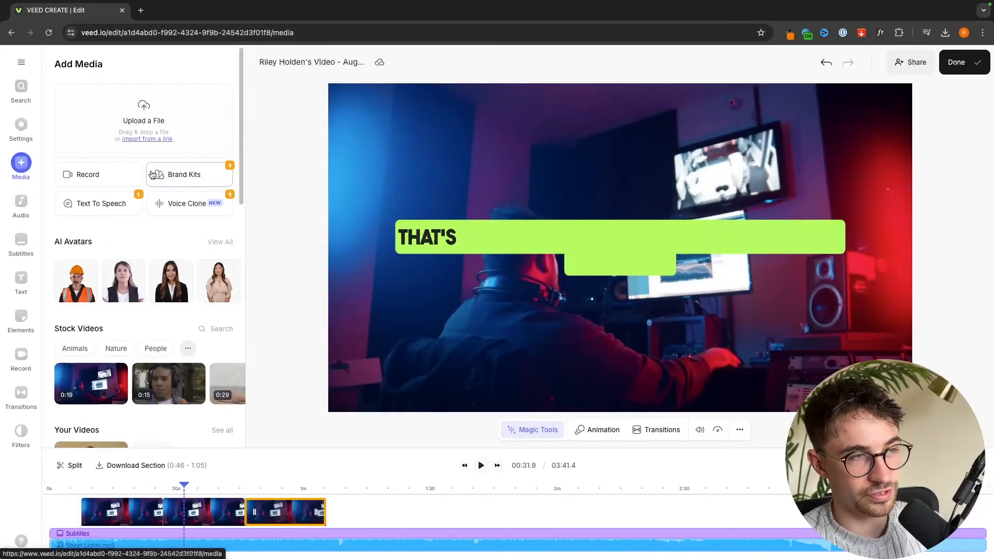
left_click(212, 330)
type("rap")
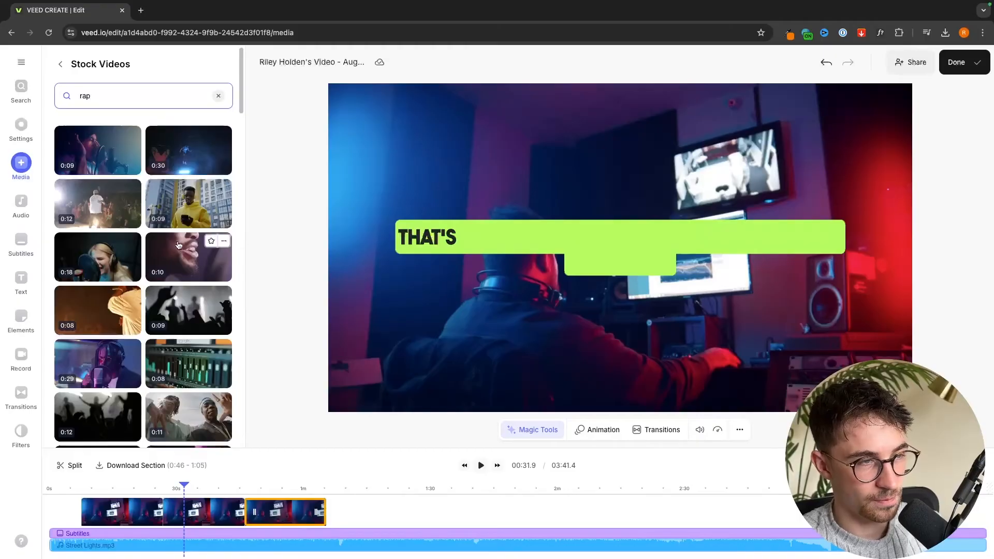
Delete the middle studio clip from the timeline and undo the deletion.
left_click(208, 510)
key("Delete")
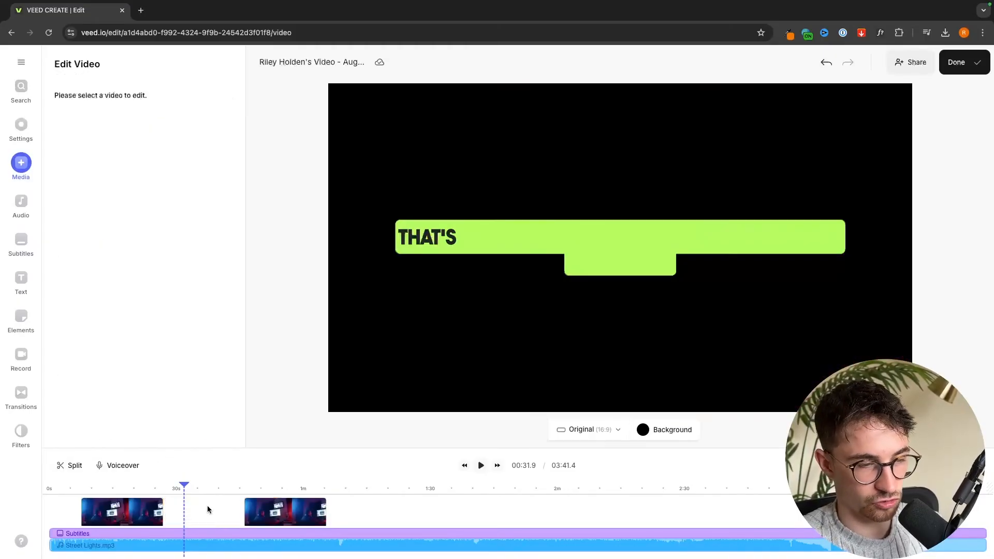
key("ctrl+z")
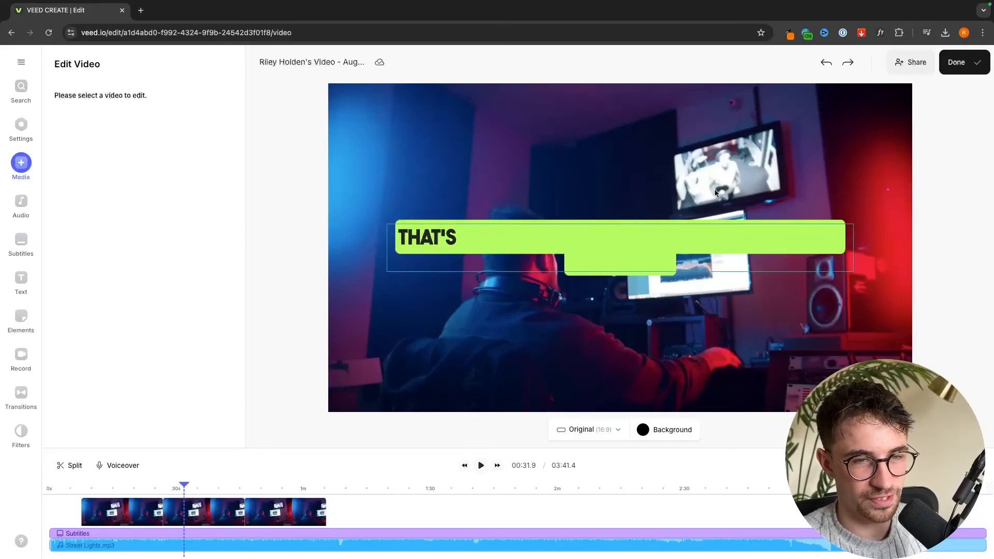
Add a fourth copy of the studio stock clip and place it directly behind the third one on the video track.
left_click(30, 174)
left_click(75, 382)
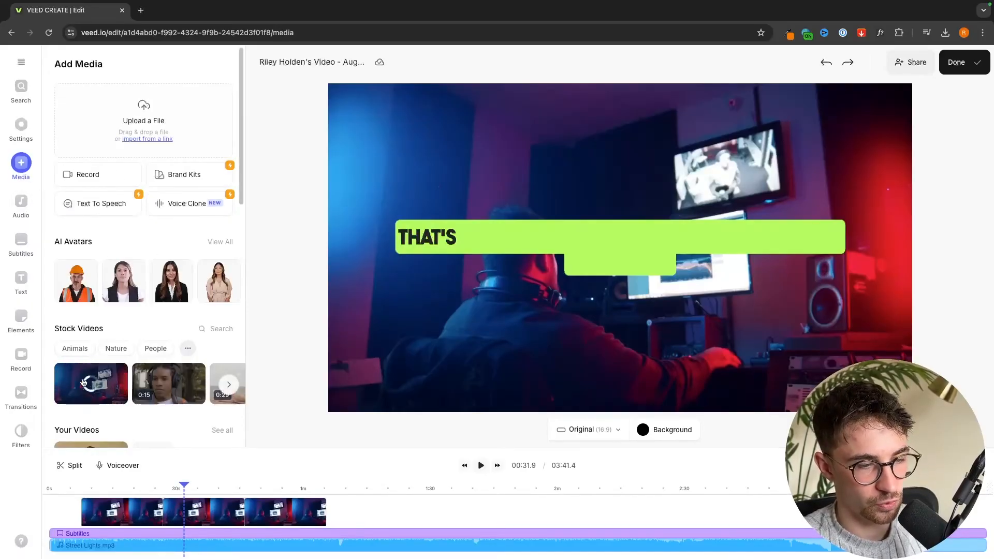
left_click_drag(264, 481, 406, 512)
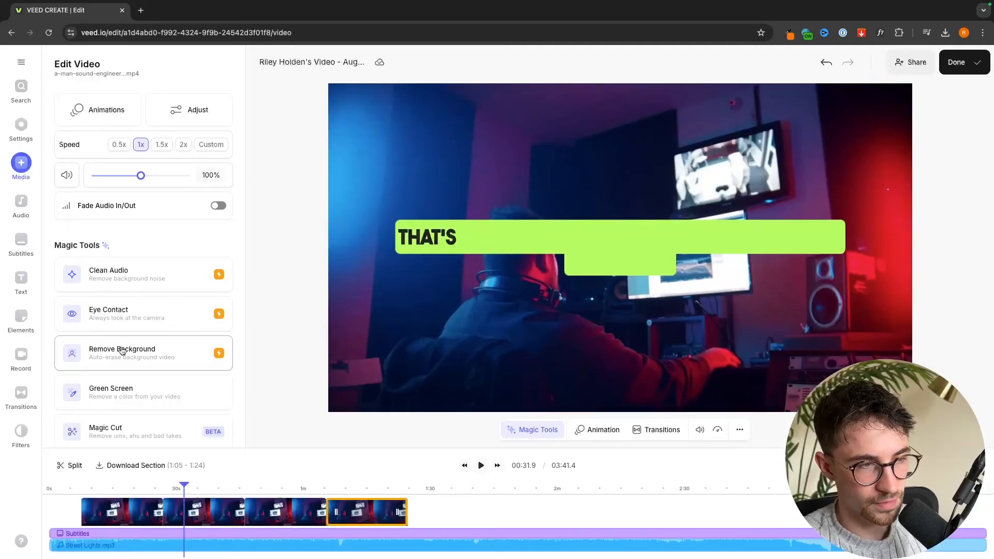
Move the first studio clip to the very start of the timeline.
left_click(20, 167)
left_click_drag(188, 483, 73, 485)
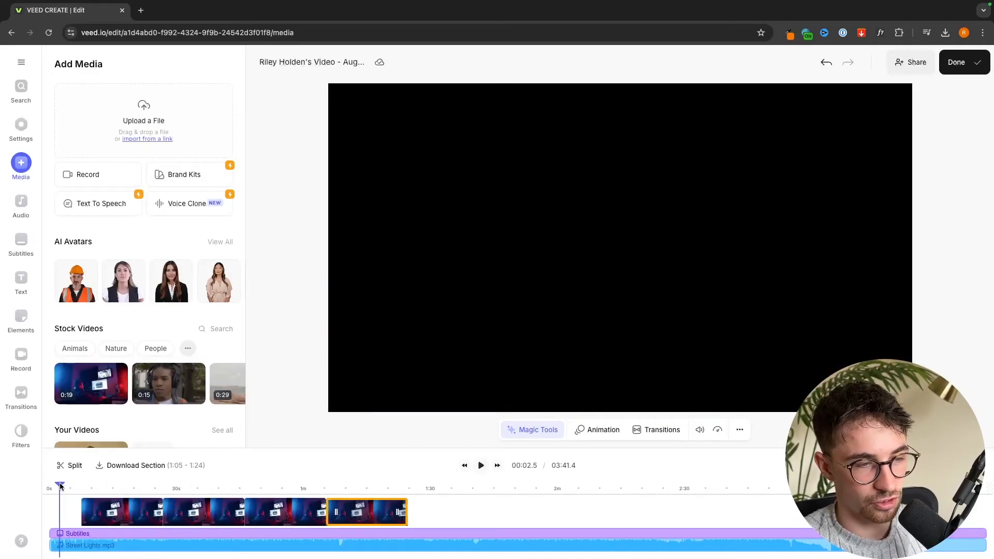
left_click_drag(123, 514, 91, 514)
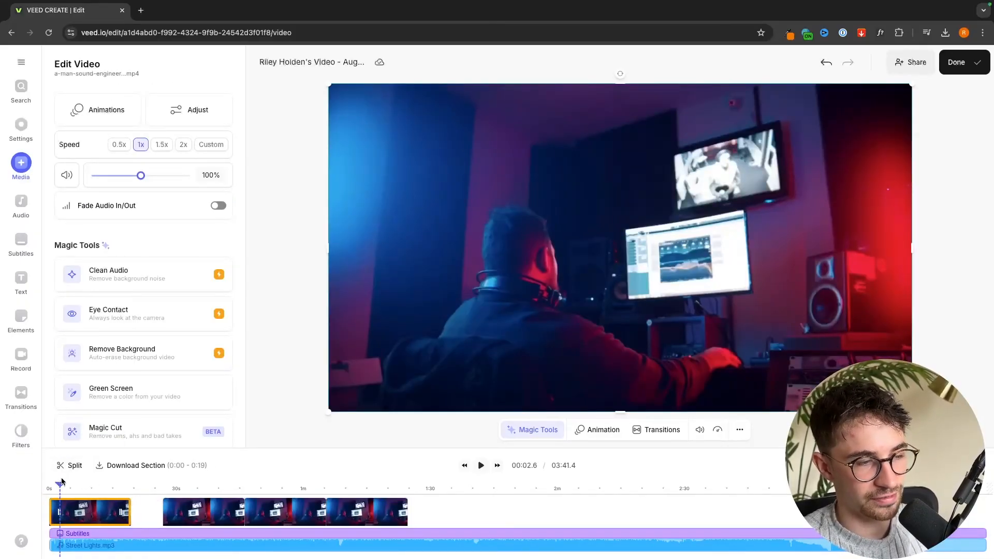
Add the purple and white name-card text template with the "LONDON" label, enlarge it and centre it over the video.
left_click(21, 281)
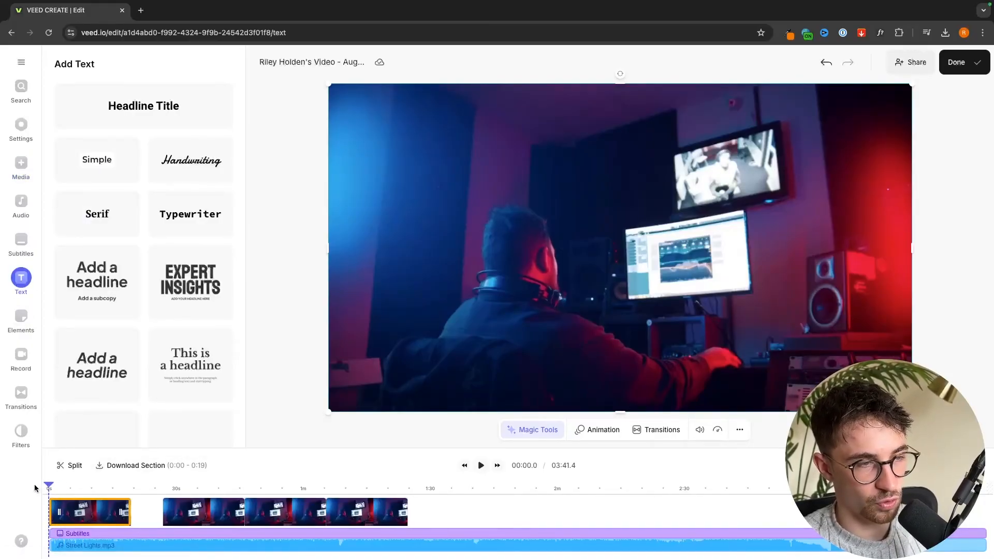
scroll(144, 354, "down", 5)
scroll(144, 354, "down", 5)
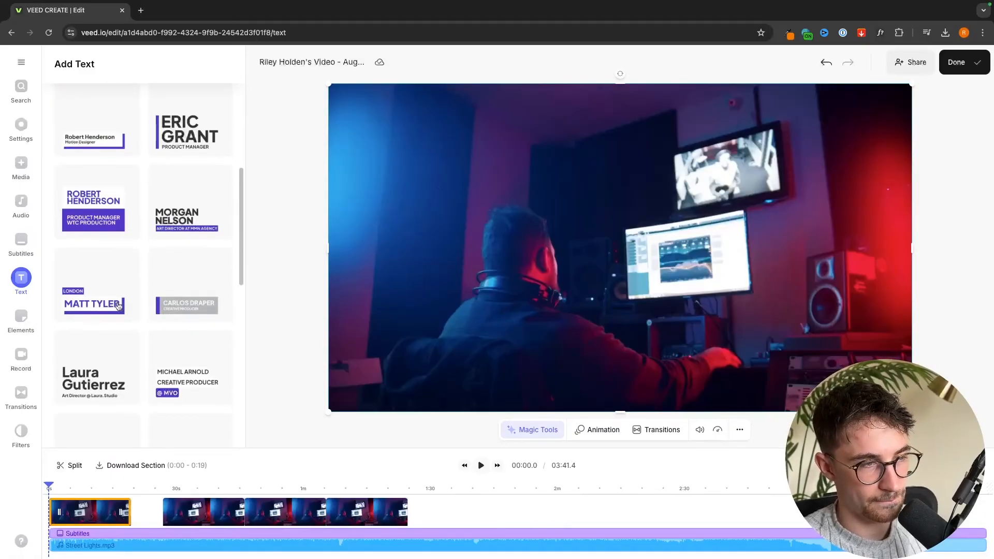
left_click(111, 299)
left_click_drag(475, 330, 650, 197)
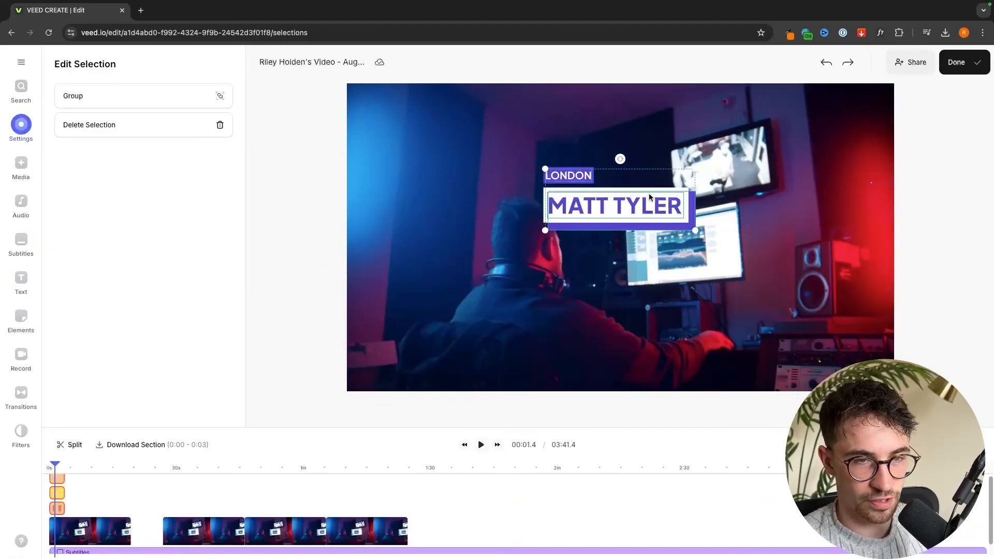
left_click_drag(697, 169, 864, 100)
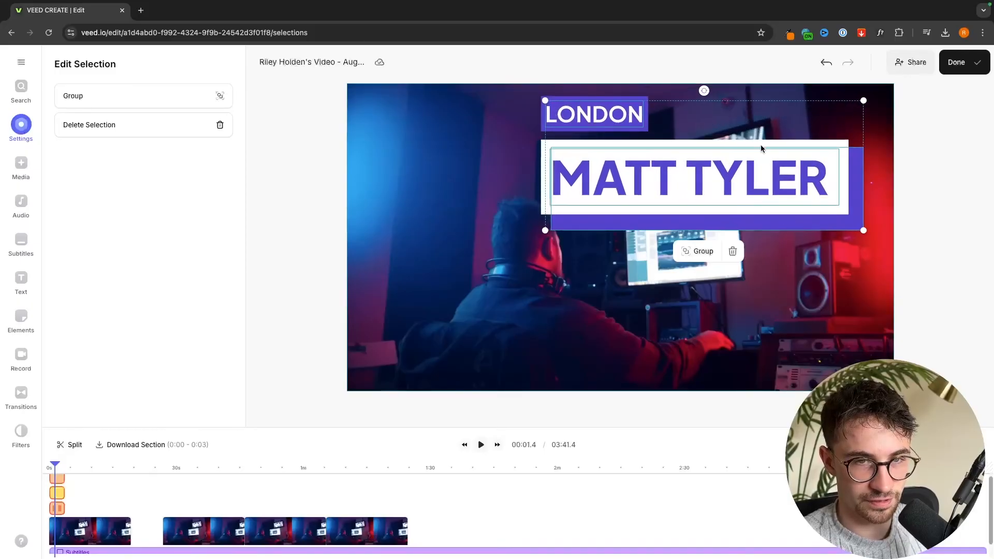
left_click_drag(732, 166, 710, 207)
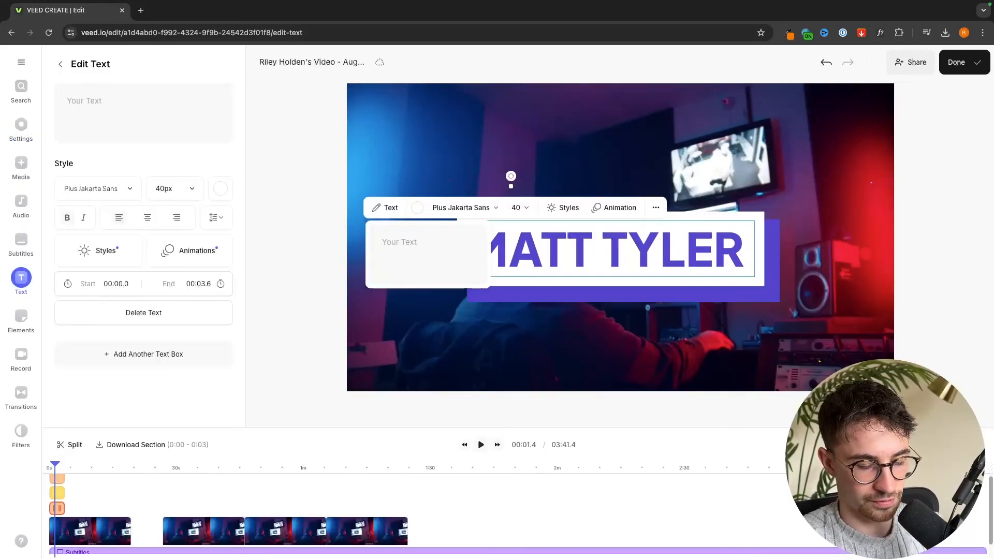
Replace the small label above the name on the title card with "GRIND".
type("GRIND")
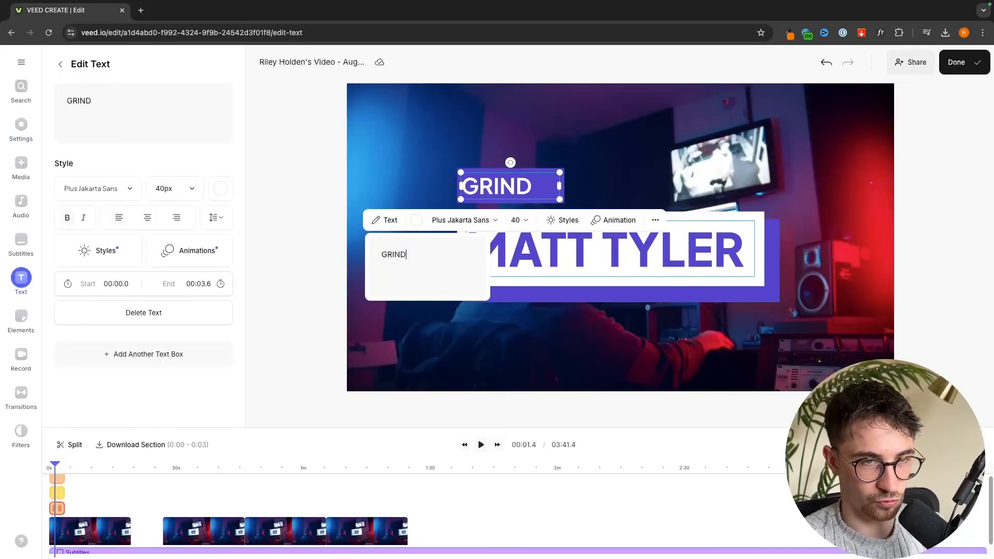
left_click(592, 246)
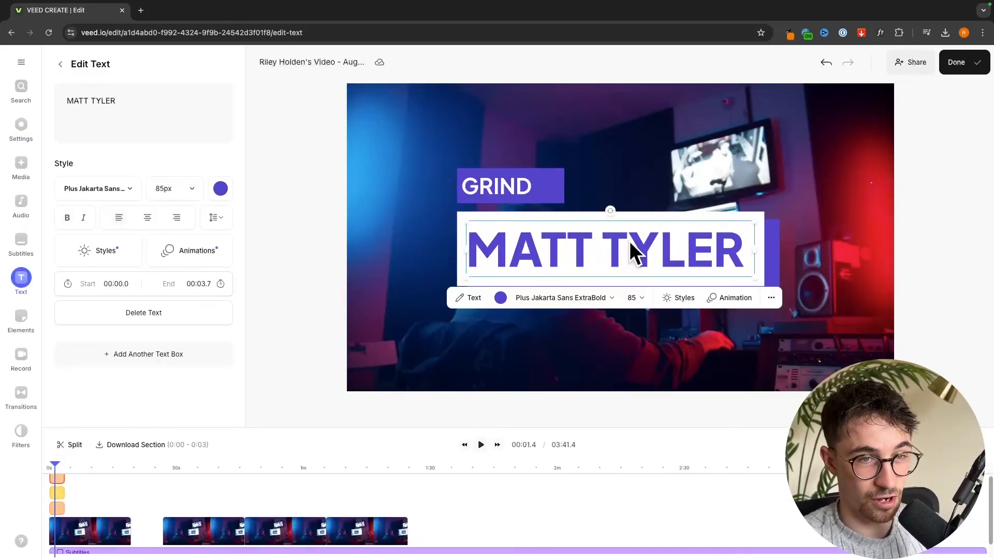
left_click(922, 250)
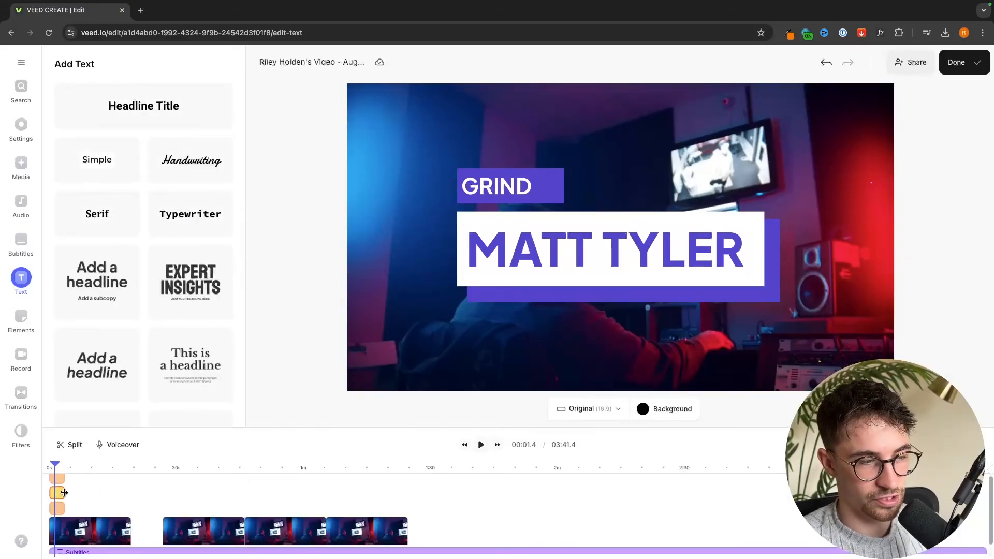
Preview the opening seconds with the title card and check the lyrics at about 11 seconds.
scroll(63, 492, "up", 5)
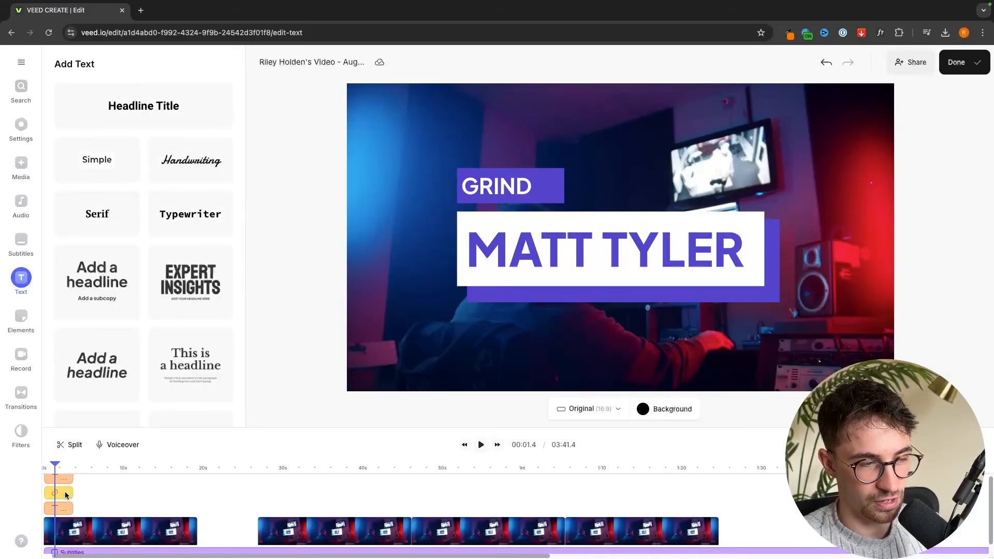
key("space")
scroll(93, 487, "down", 2)
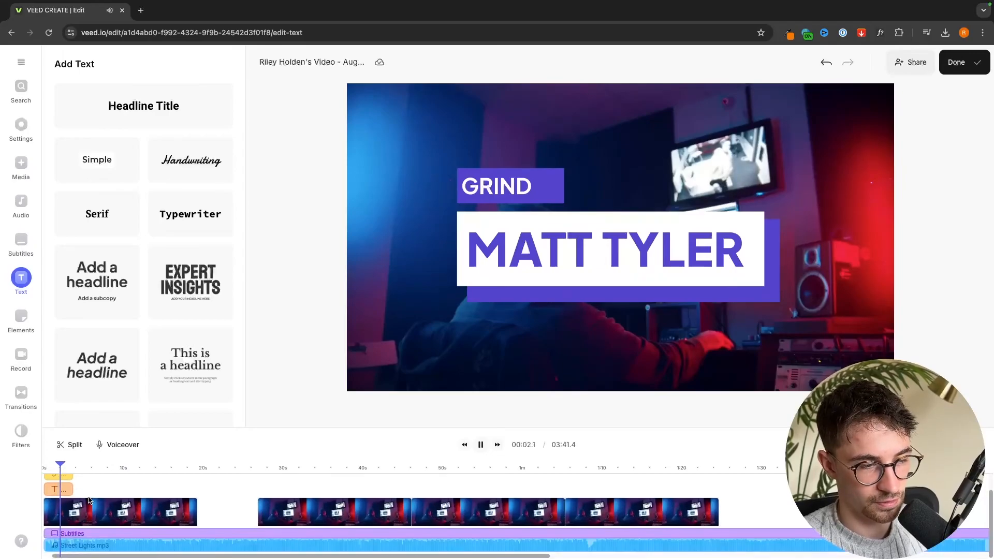
left_click(128, 467)
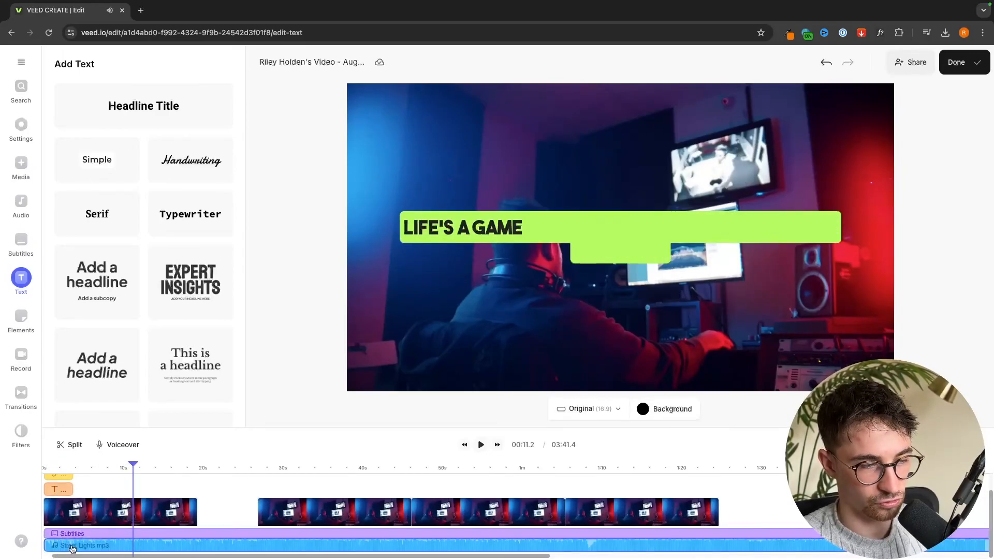
Extend the title card's name text, shape and GRIND text layers to end at about 5.7 seconds.
left_click(75, 533)
left_click_drag(97, 470, 90, 470)
left_click(101, 452)
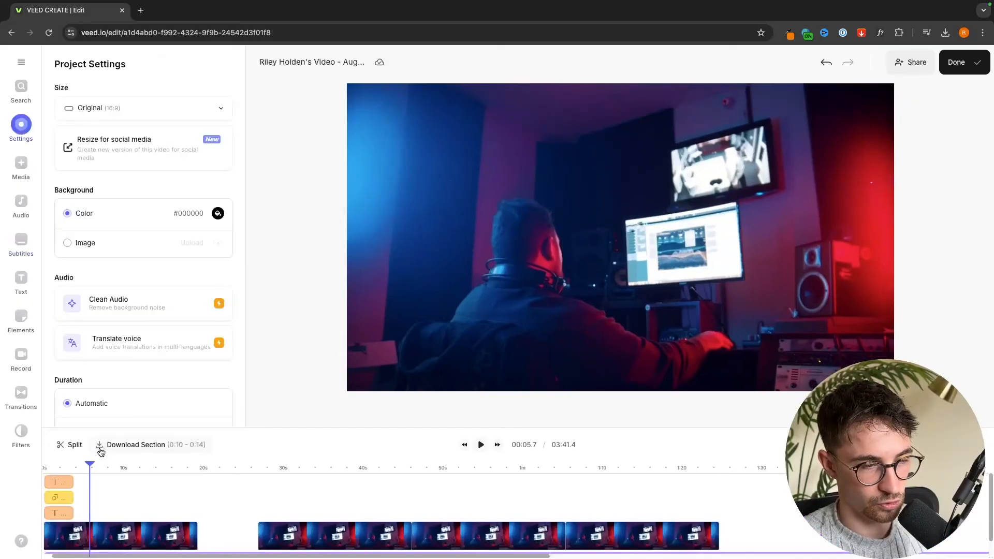
left_click(73, 482)
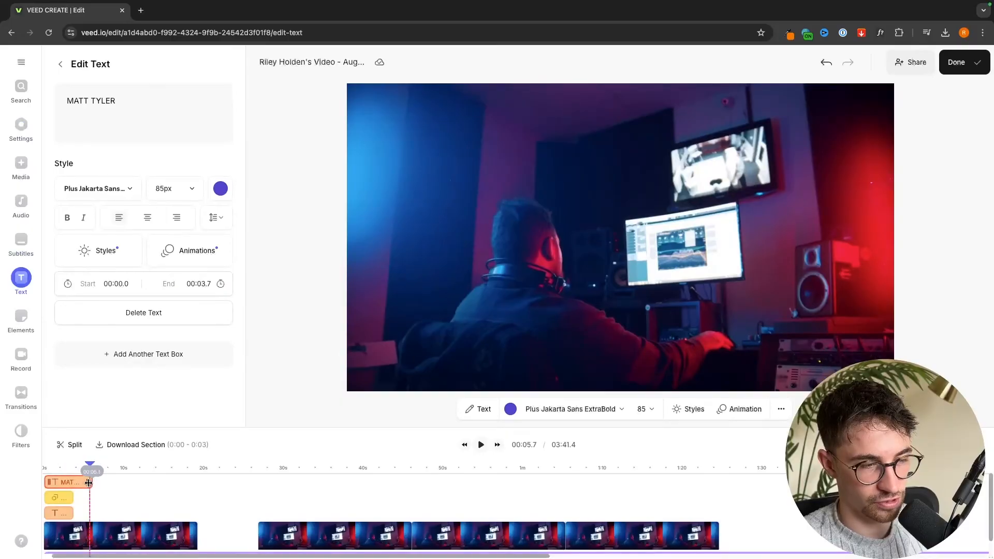
left_click_drag(73, 498, 86, 497)
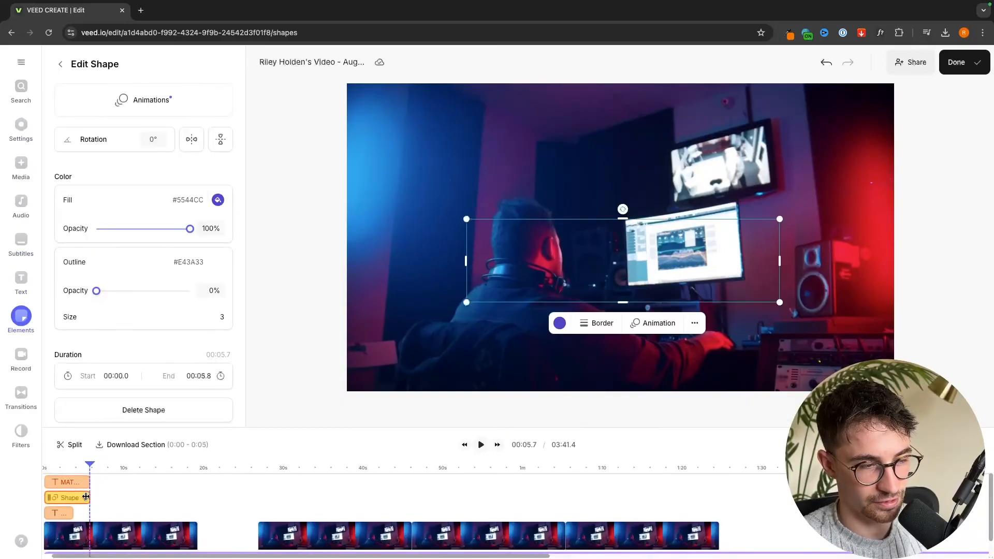
left_click(72, 512)
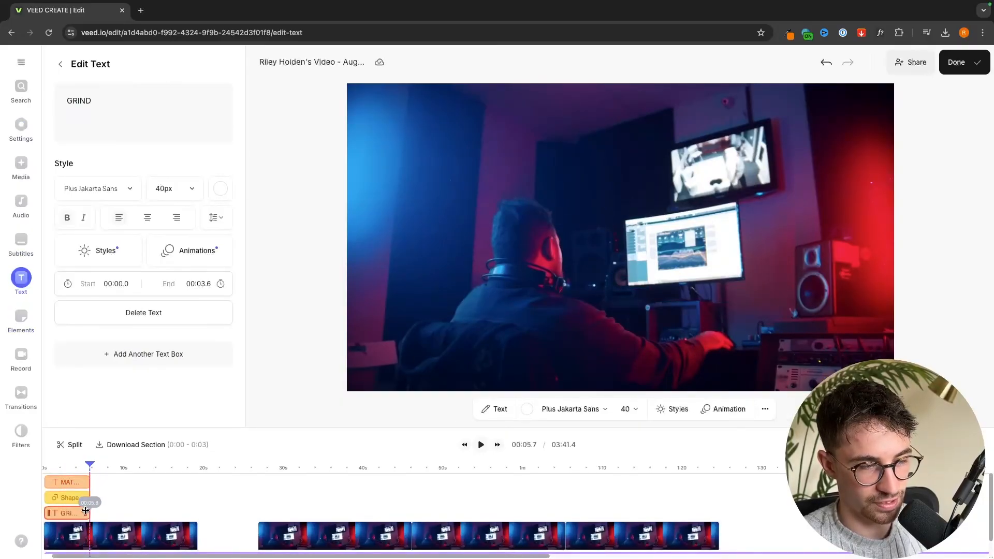
left_click_drag(86, 511, 89, 512)
Play the title card from the start of the timeline.
left_click_drag(71, 468, 42, 468)
key("space")
key("space")
Select the three title card layers together, try to pull their start to the timeline's beginning and play the opening.
left_click(52, 482)
left_click(48, 484)
key("super+a")
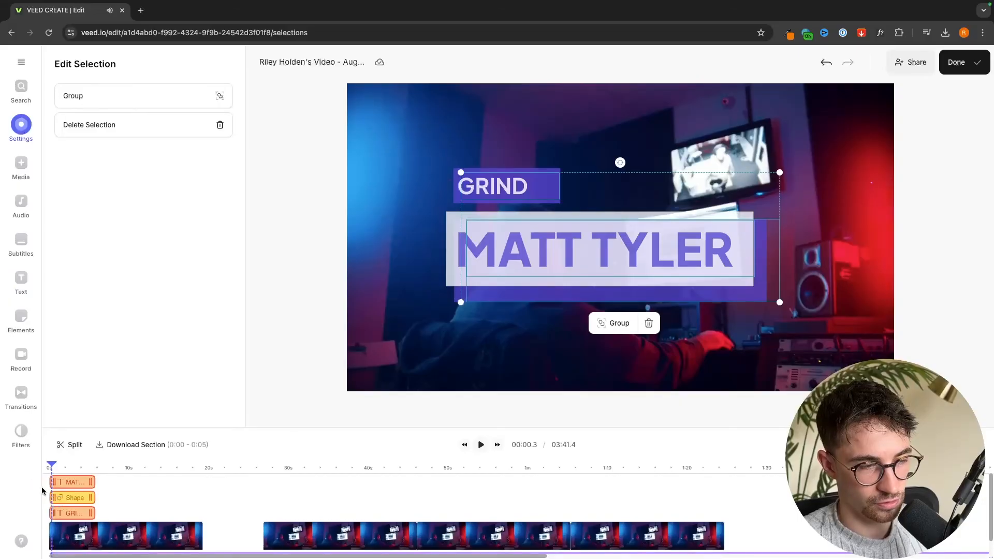
left_click_drag(51, 495, 32, 495)
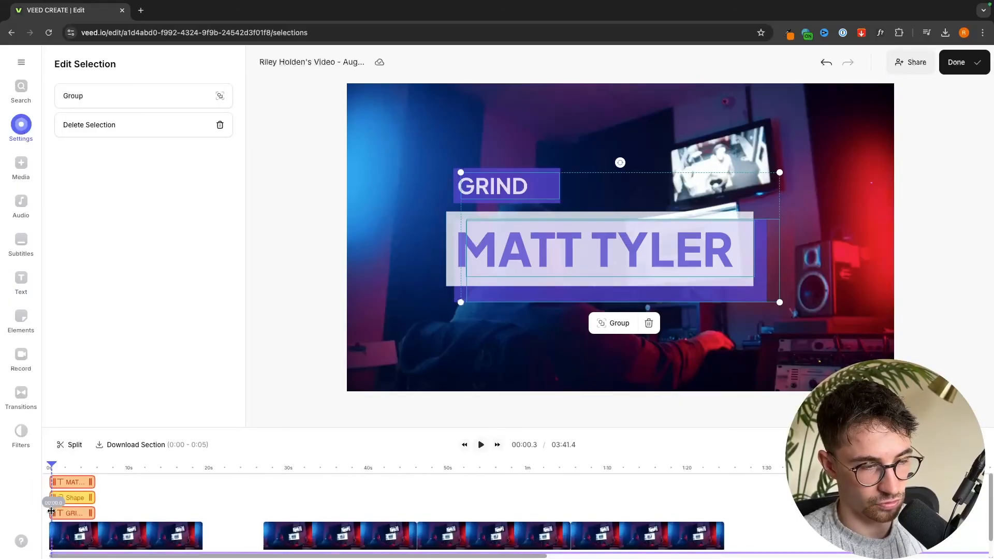
key("space")
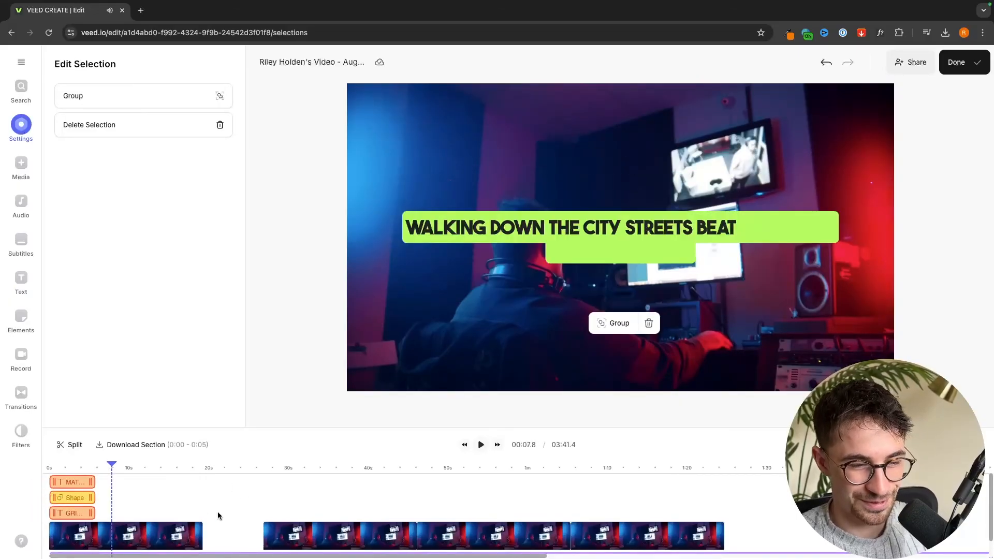
Close the gap on the video track by moving the last three studio clips directly behind the first one.
scroll(218, 511, "down", 2)
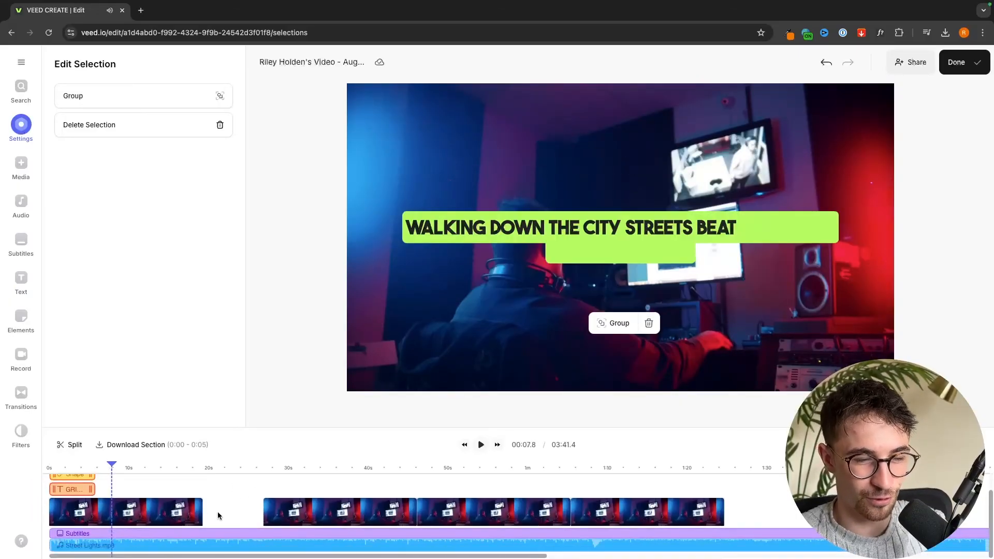
left_click(322, 497)
left_click_drag(322, 499, 262, 498)
left_click_drag(496, 509, 412, 509)
mouse_move(597, 501)
left_mouse_down()
mouse_move(550, 508)
mouse_move(584, 512)
left_mouse_up()
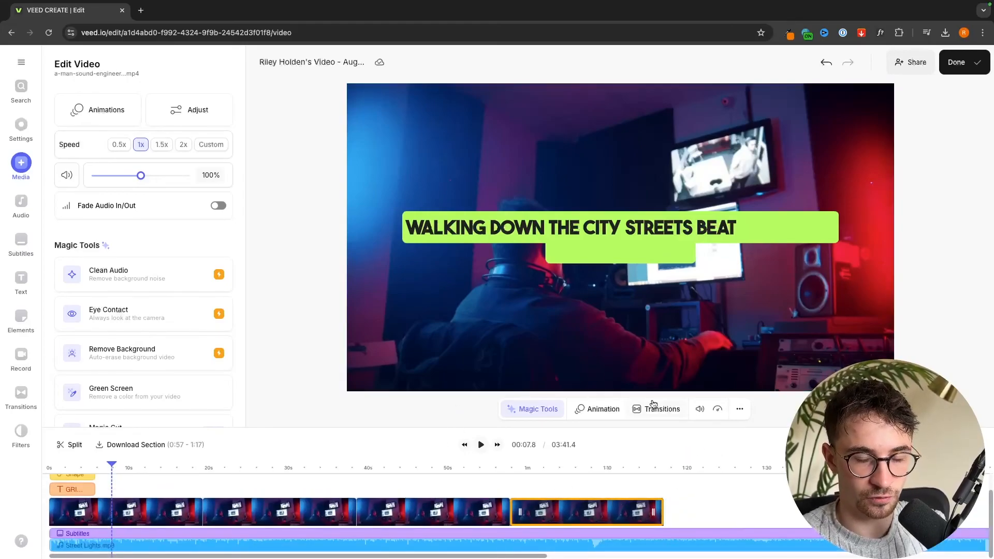
left_click(904, 290)
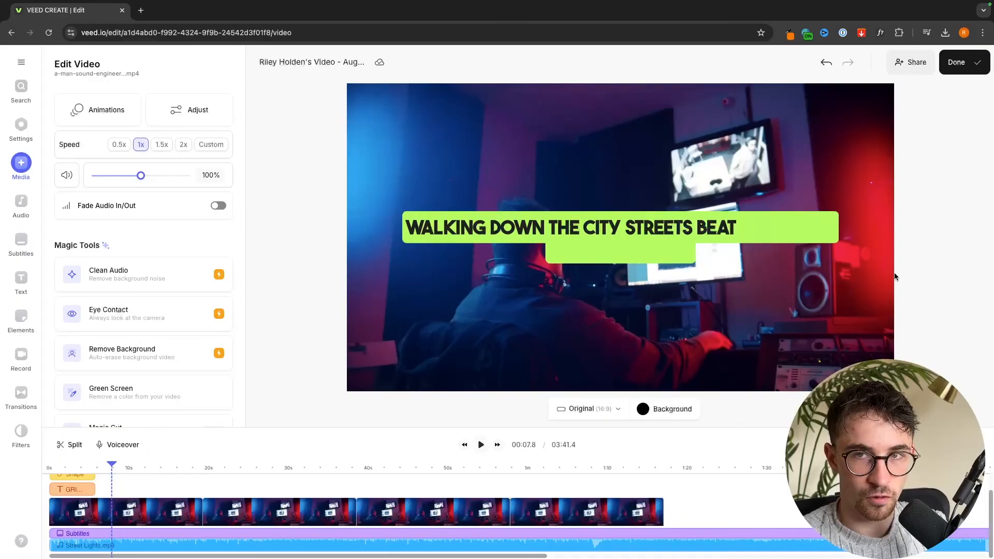
Export the video in HD quality with the subtitles burned in.
left_click(977, 63)
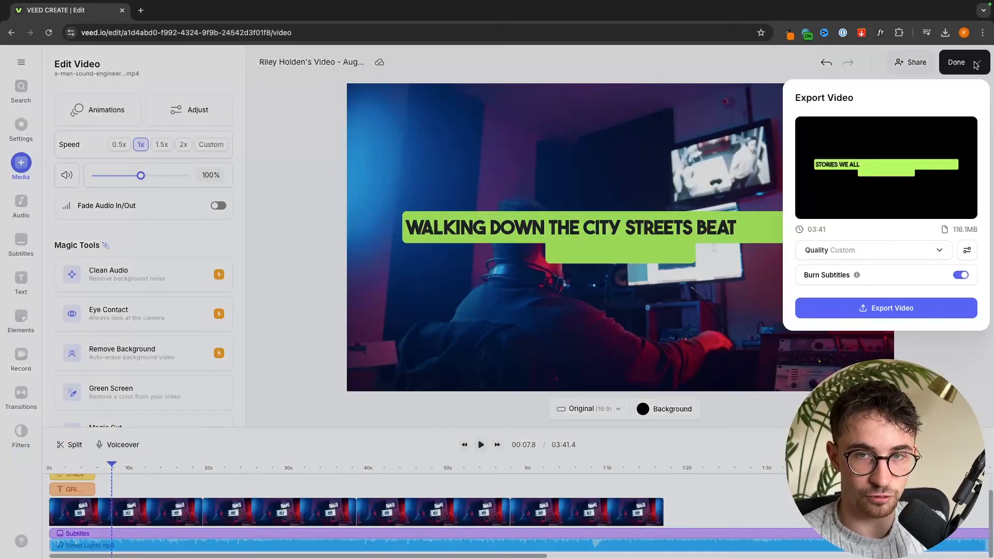
left_click(865, 251)
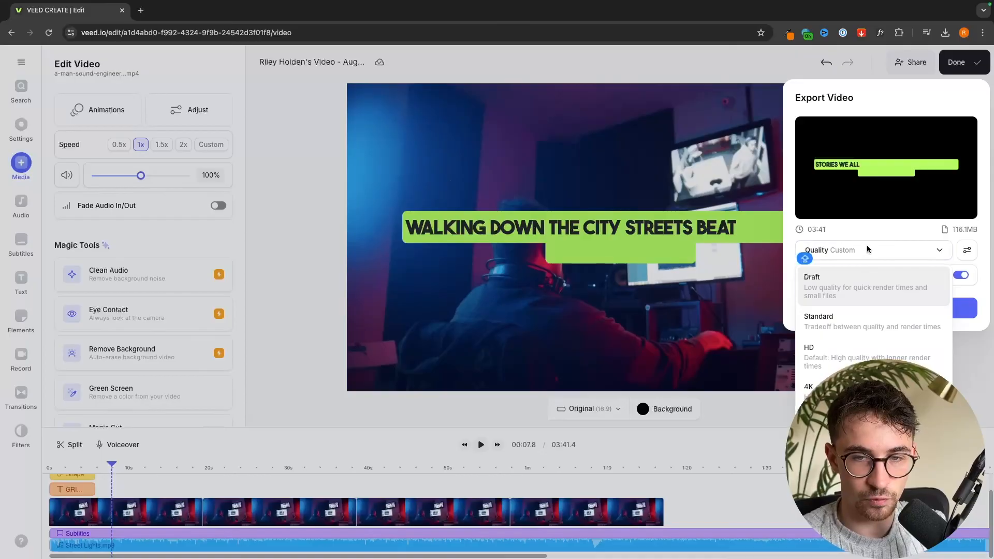
left_click(812, 354)
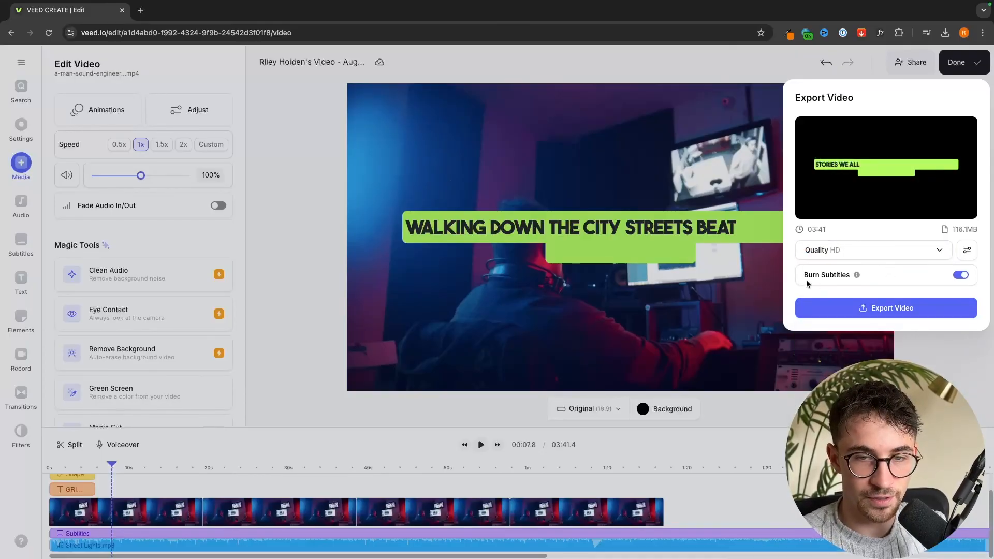
mouse_move(858, 277)
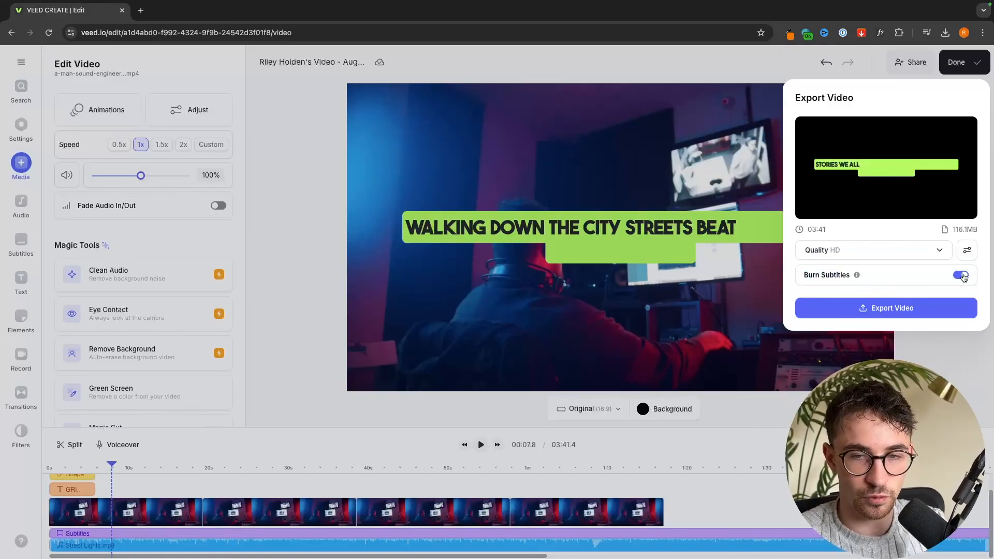
left_click(899, 309)
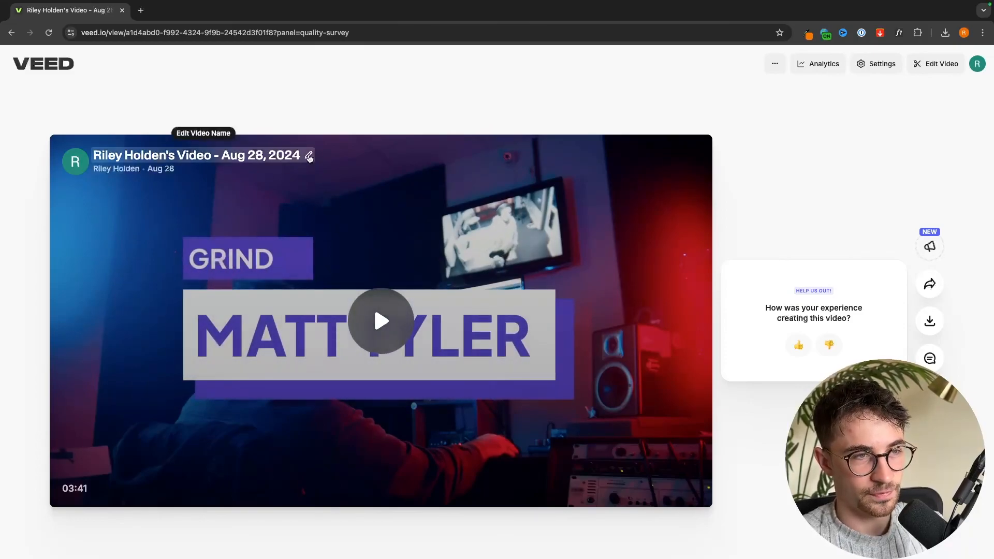
Rename the exported video to "Grind - " followed by the artist's name from the title card.
left_click(309, 157)
type("gRIN")
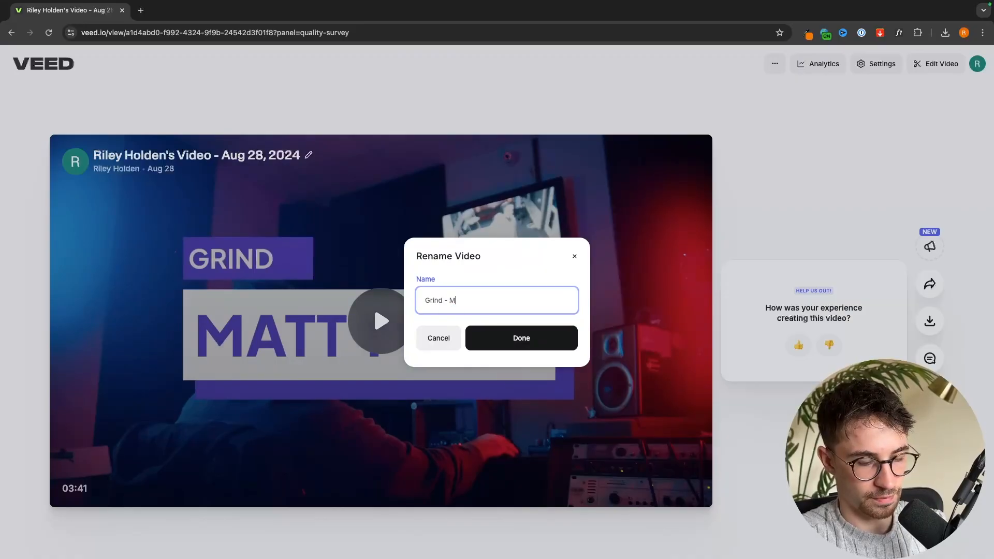
type("d - Matt Ty")
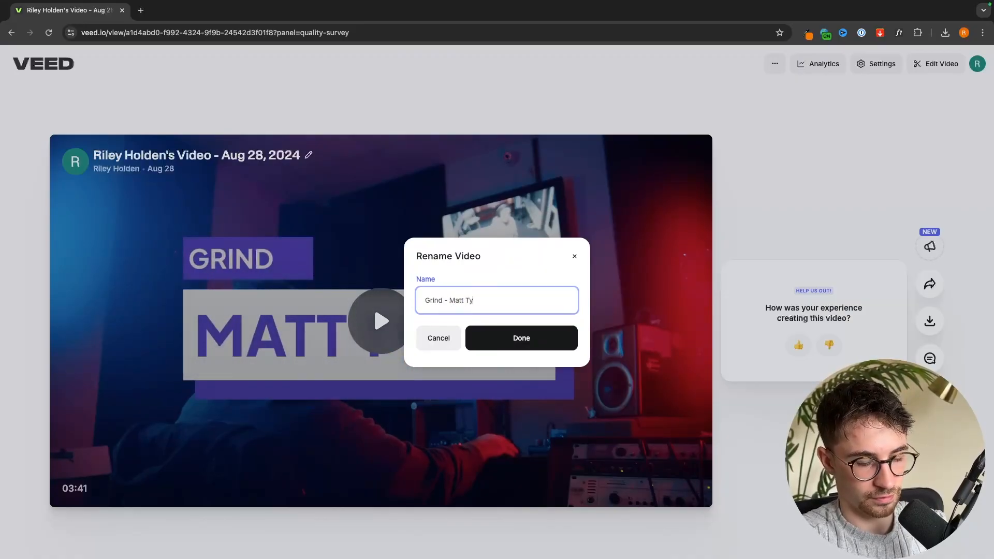
type("ler")
left_click(521, 338)
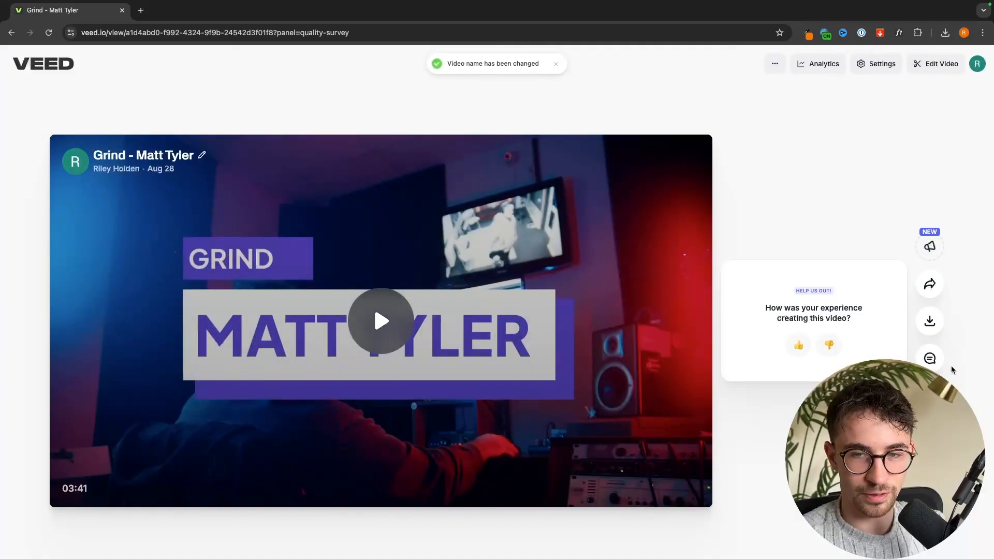
Download the video as MP4 and open the downloaded file in QuickTime Player.
left_click(929, 320)
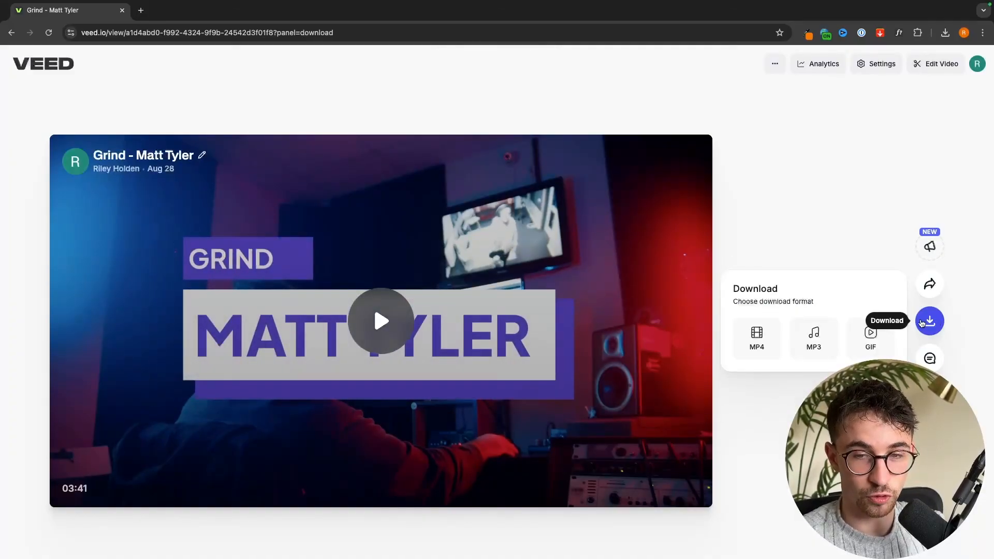
left_click(760, 346)
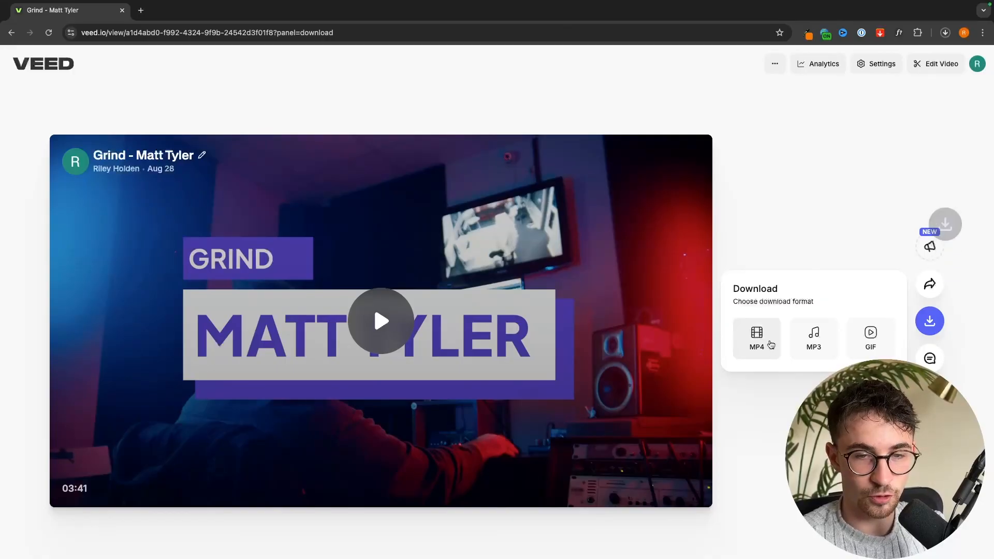
mouse_move(890, 62)
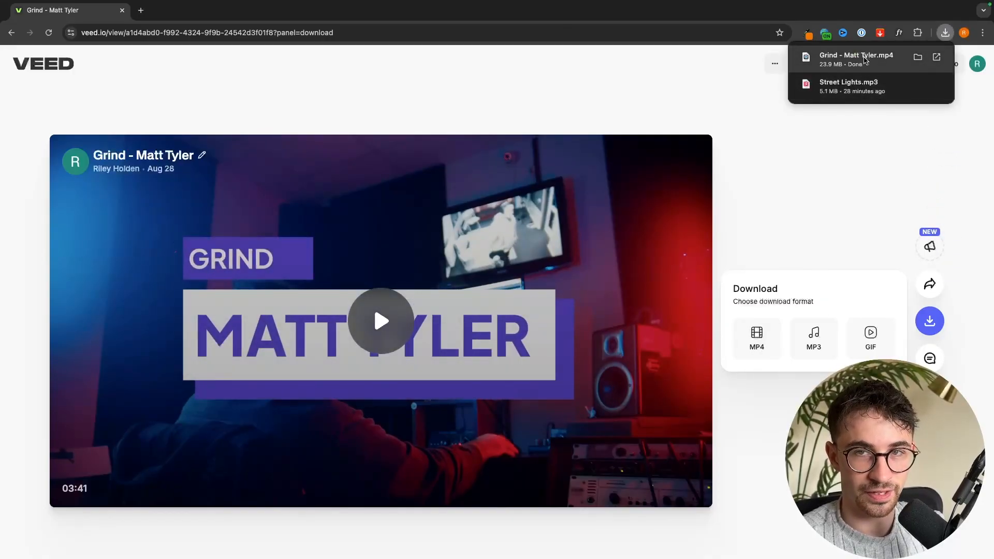
left_click(872, 63)
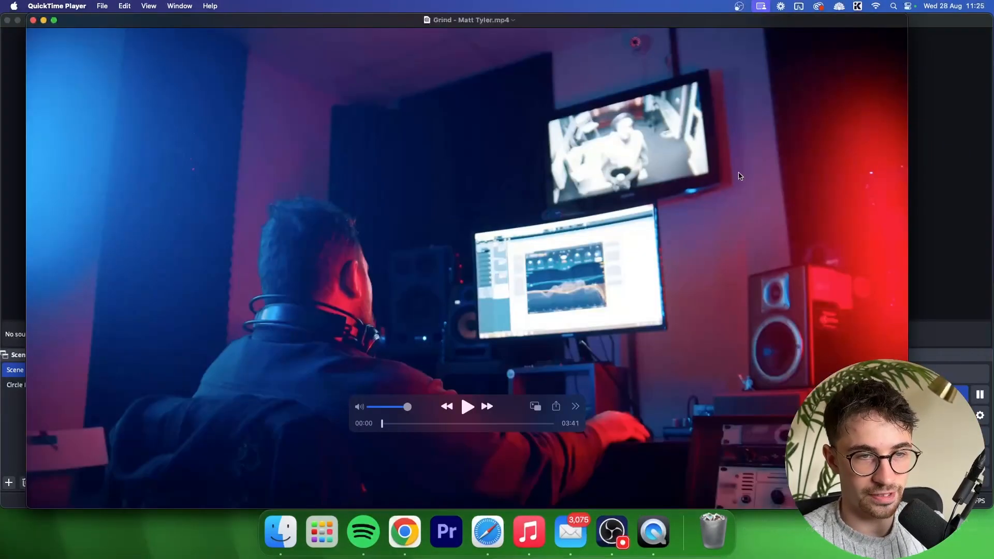
Play the downloaded video from the start, jump to about 1:10 to check the lyrics, and pause it.
left_click(469, 408)
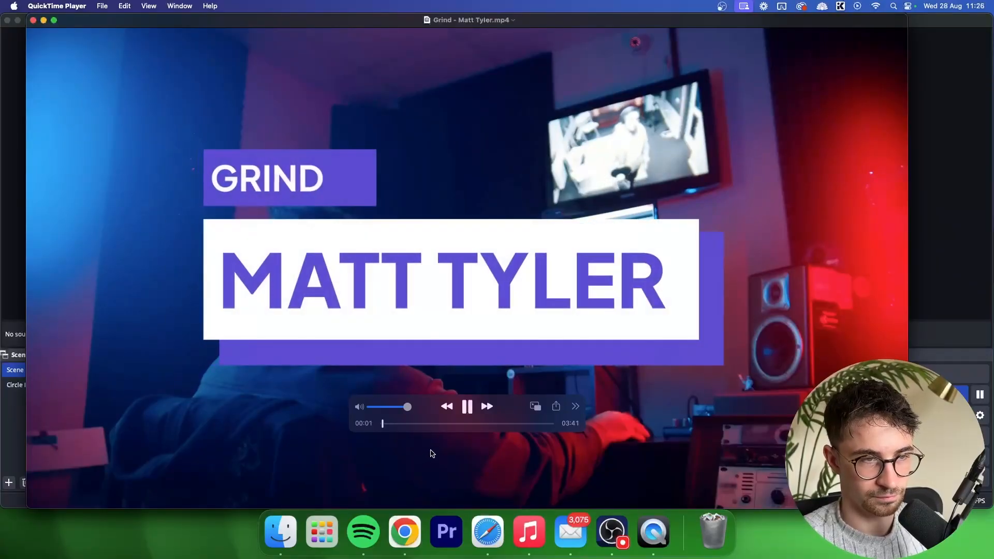
left_click(435, 424)
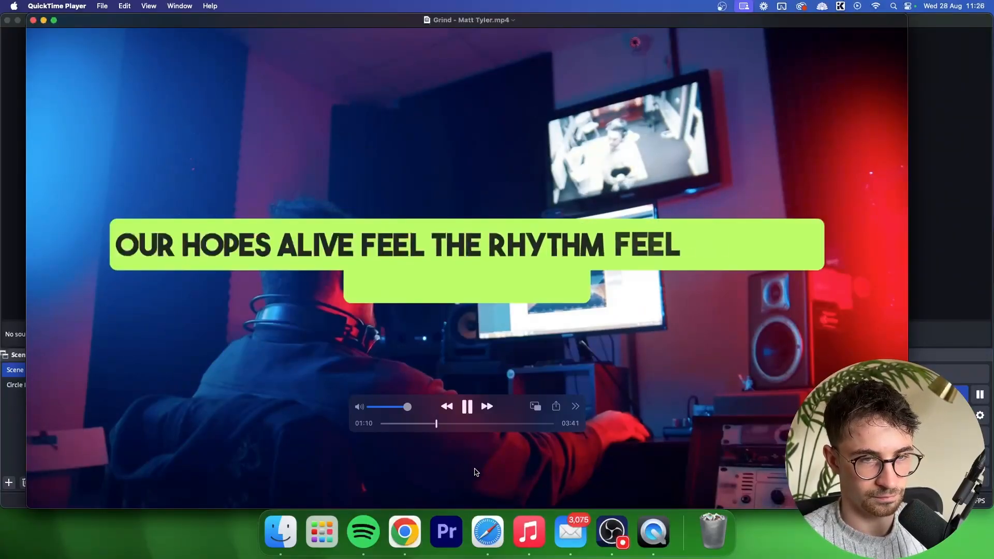
left_click(469, 407)
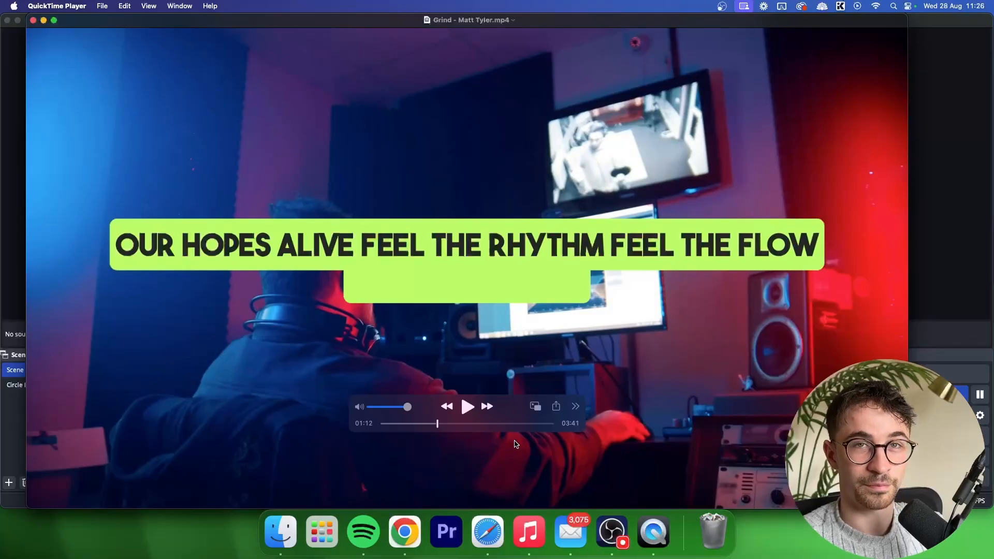